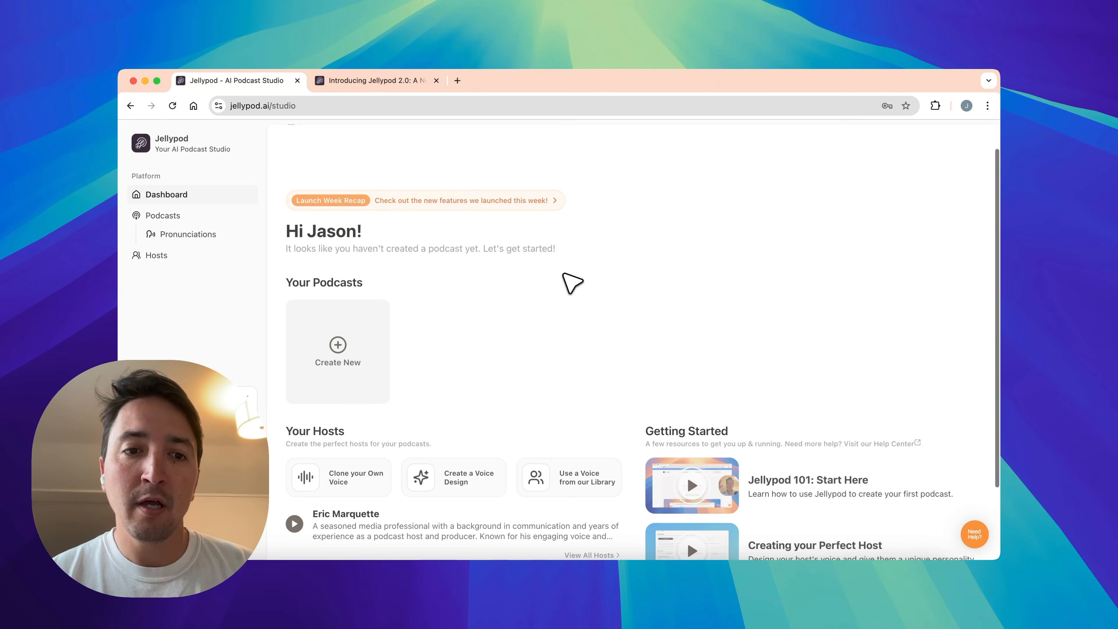
scroll(358, 347, down, 4)
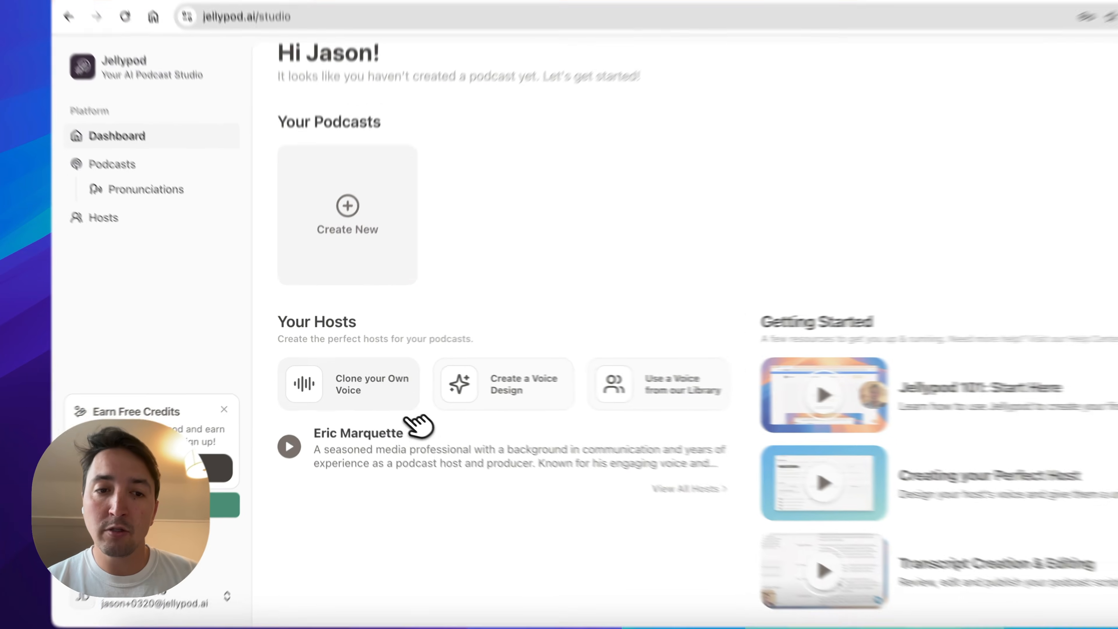
- Start a new host with a cloned voice, enter the host's name and set the gender to Male
click(410, 416)
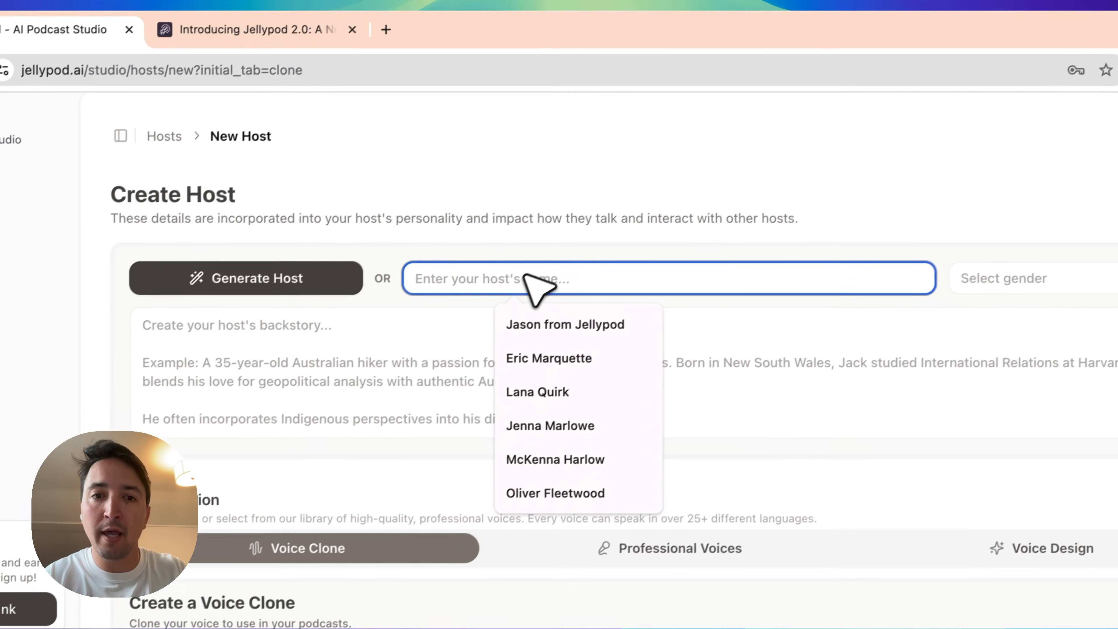
text(Jason)
click(550, 335)
click(992, 287)
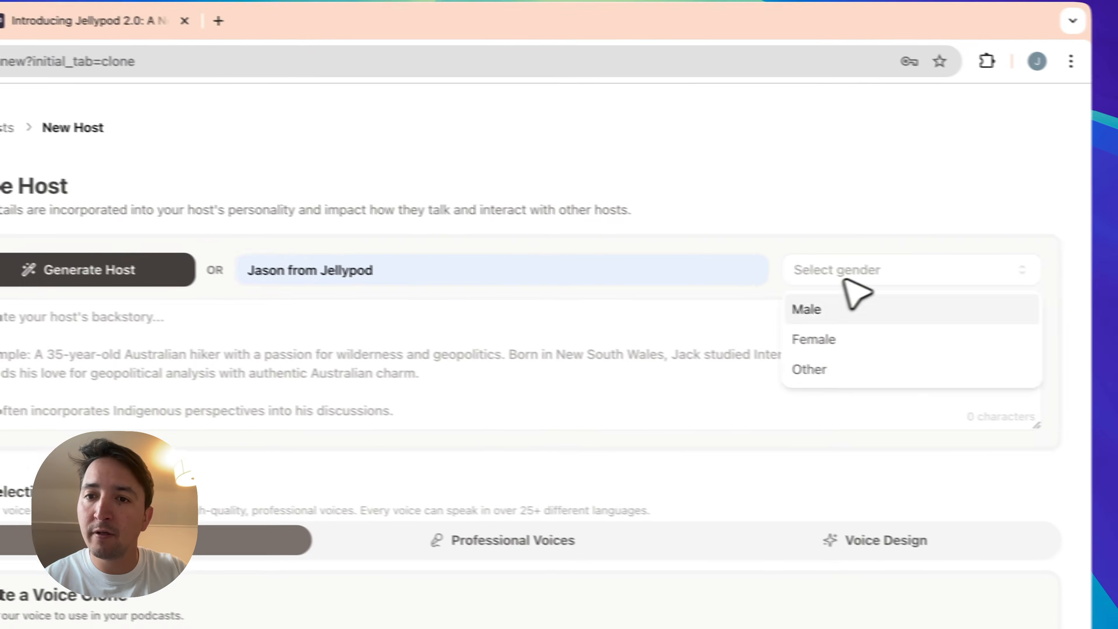
click(955, 325)
- Write the host's backstory as "Jellypod cofounder and native San Franciscan, big fan of marketing technology, content creation, and all technology."
click(748, 391)
text(Jellypod cofounder and native)
text( San Franciscan, big fan of marketing technology, cont)
text(ent creation, and all things tech)
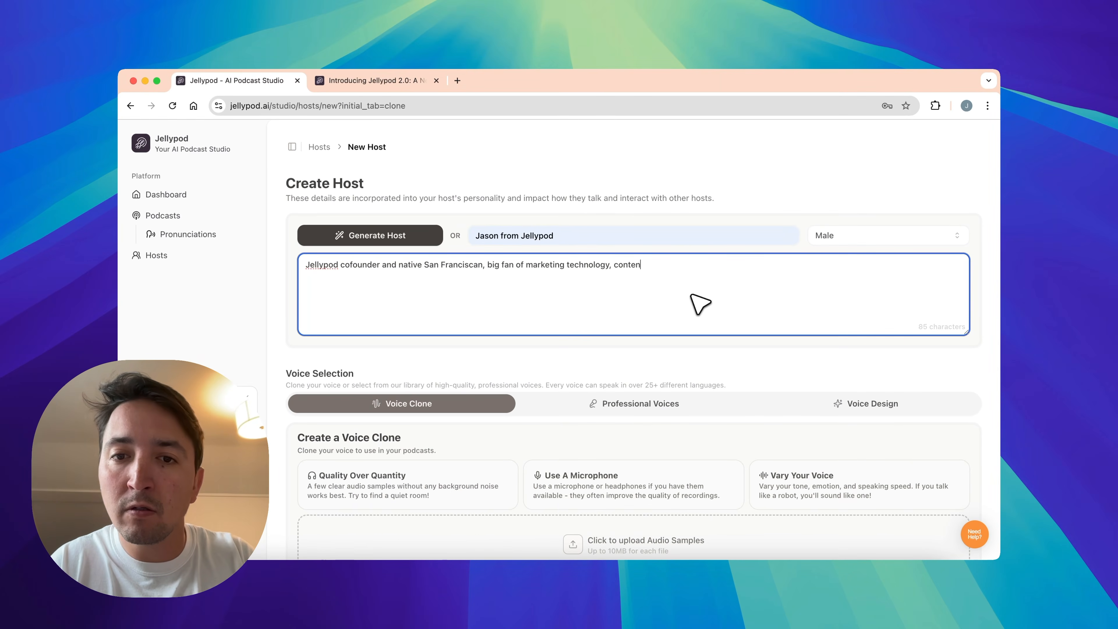
- Look over the read-aloud script offered for recording a voice sample, and close it again
scroll(691, 294, down, 4)
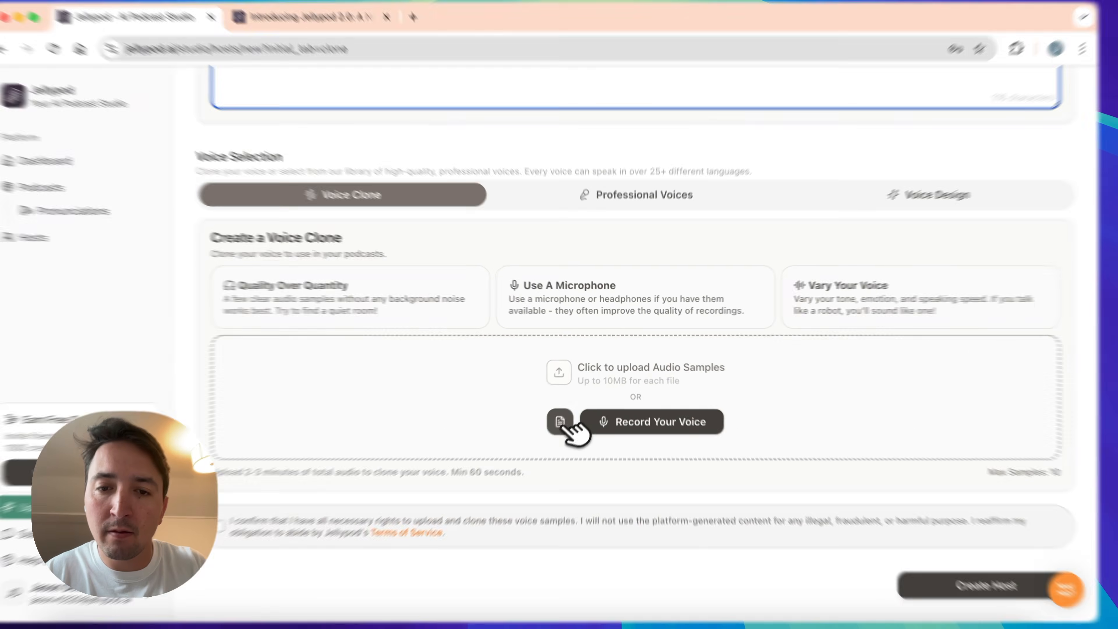
click(574, 401)
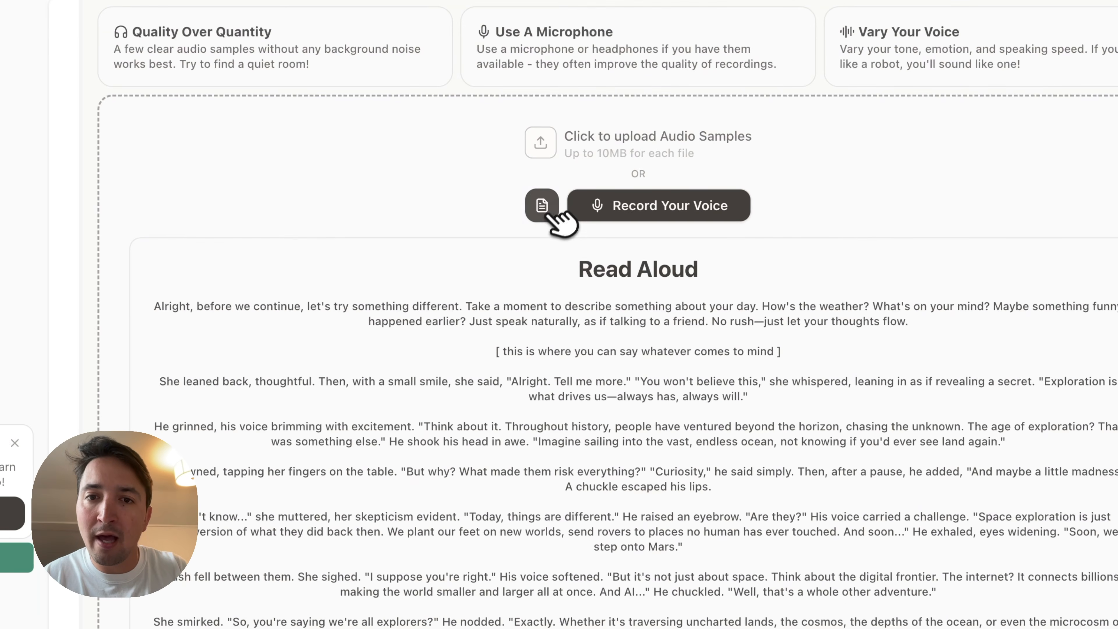
click(542, 206)
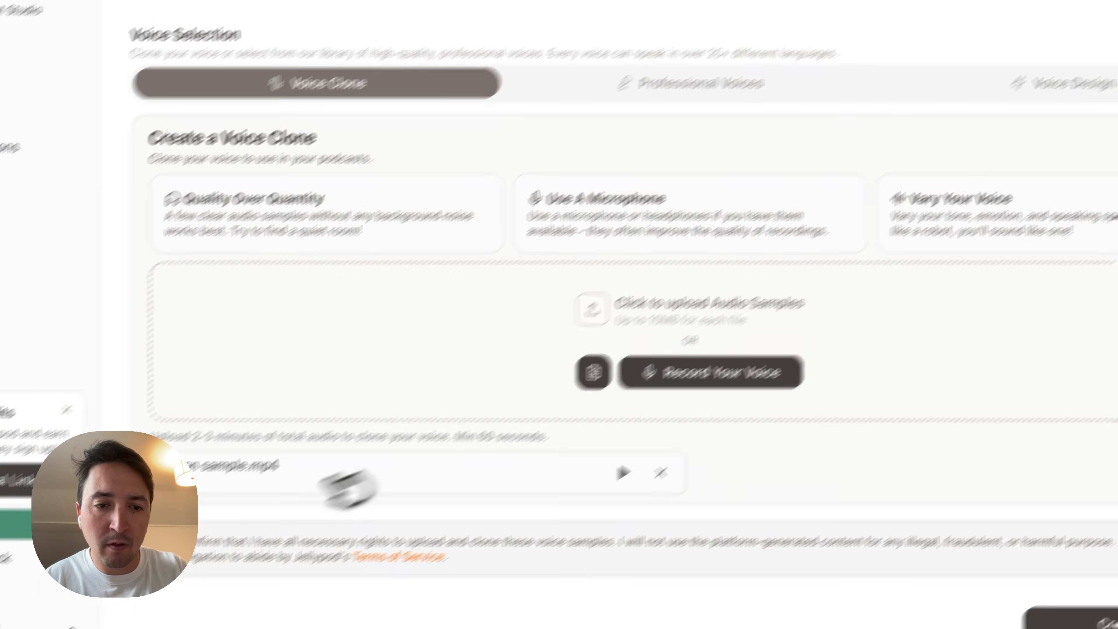
- Create the voice-clone host from an uploaded audio sample with the rights confirmation accepted, and preview its voice
click(263, 492)
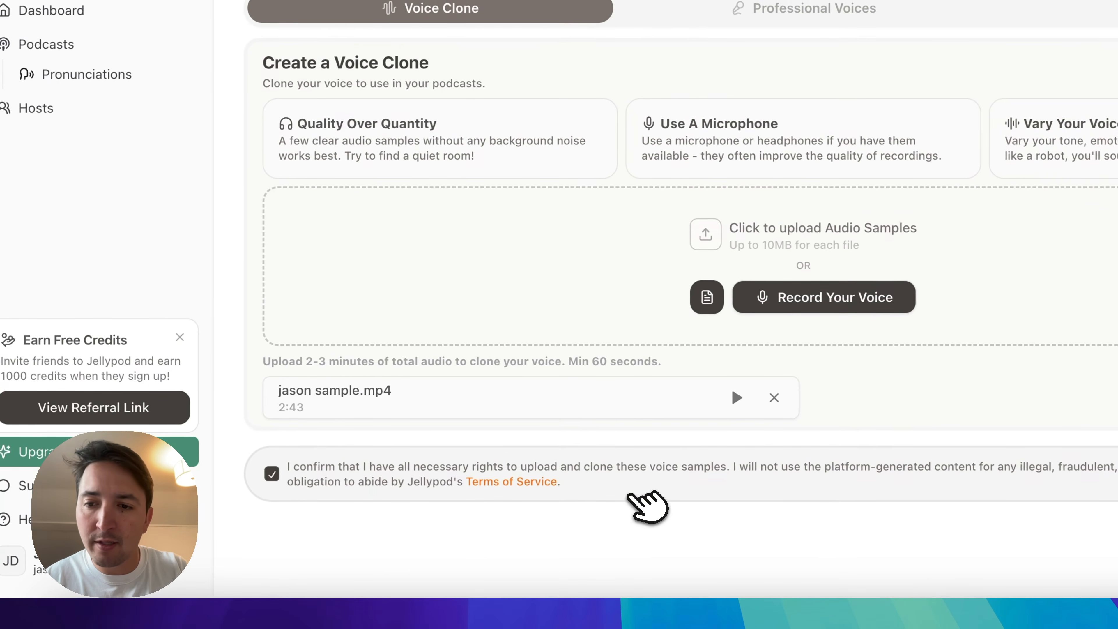
click(924, 511)
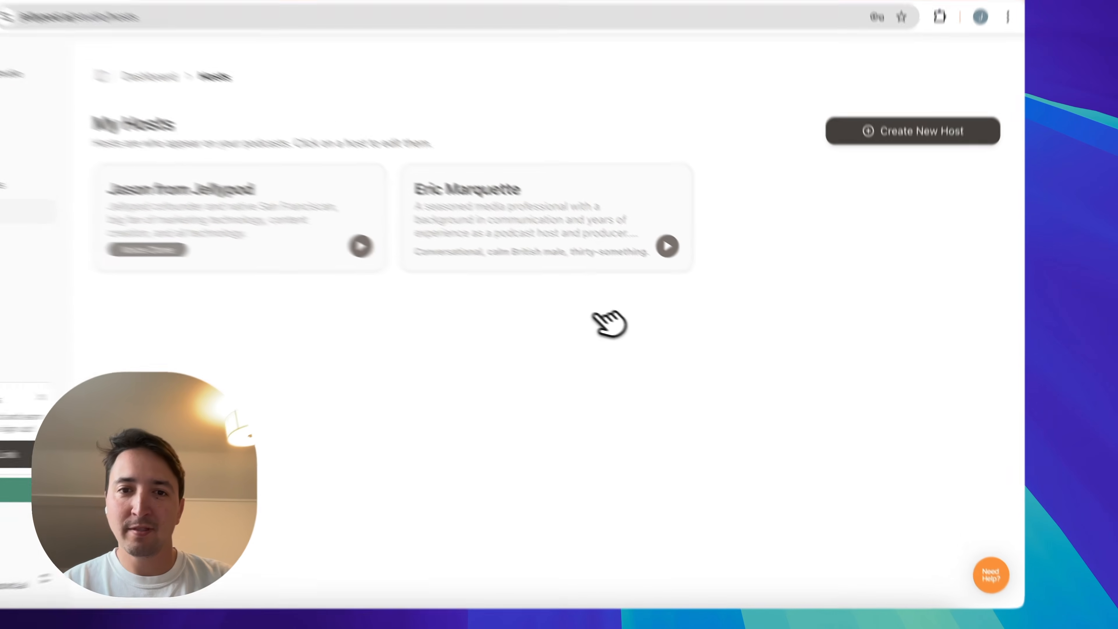
click(504, 265)
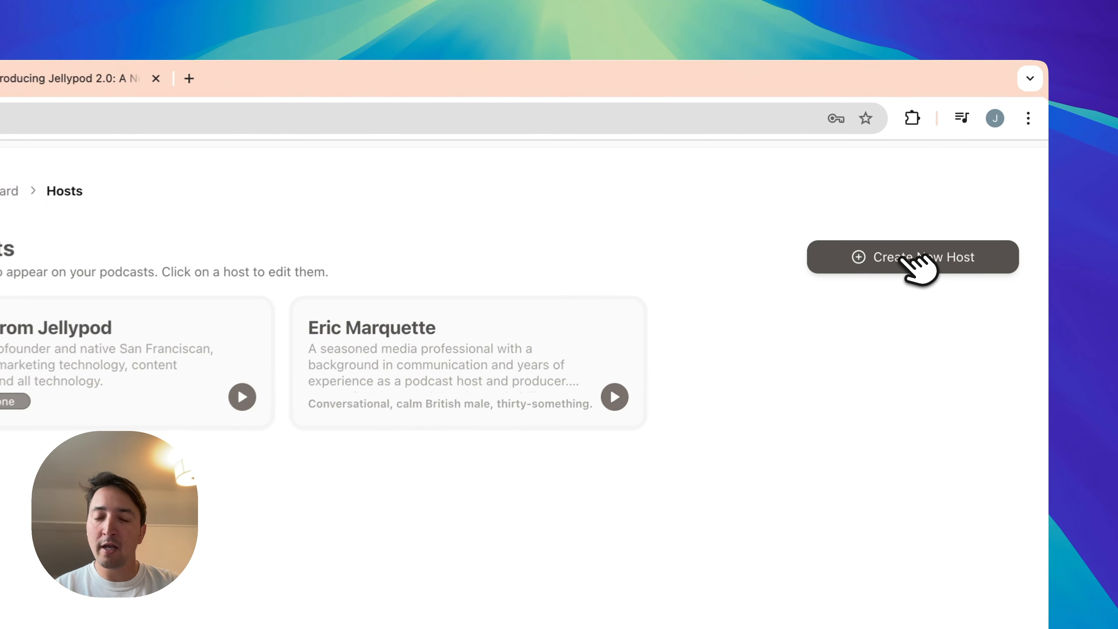
- Generate the details of another new host from the prompt "a british female fan of jellypod"
click(902, 260)
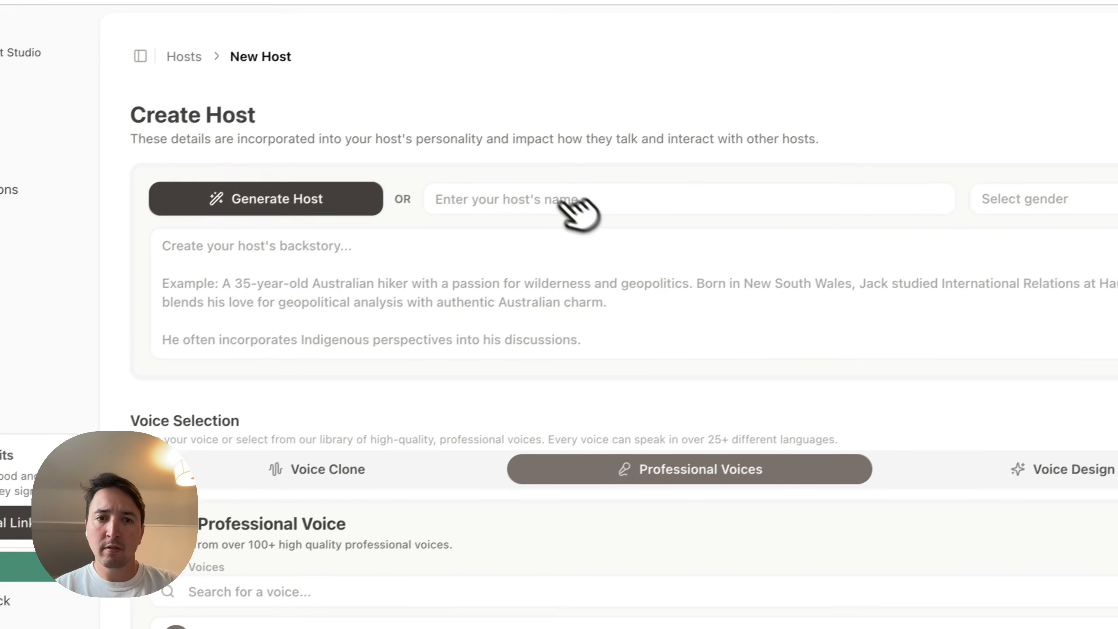
click(286, 193)
text(a british female fan of jellypod)
click(454, 424)
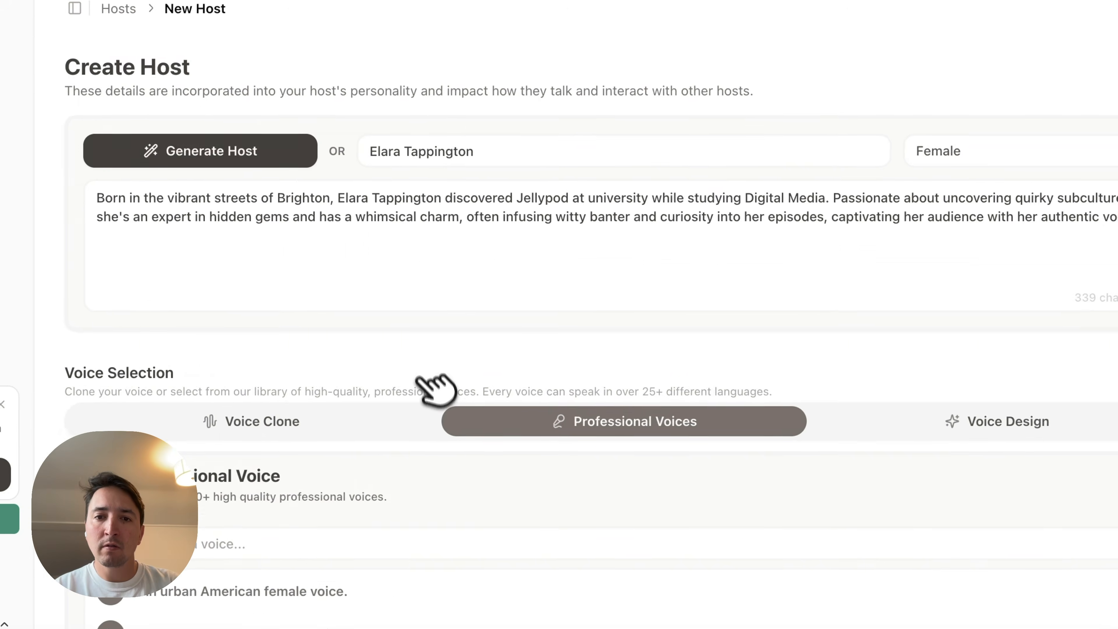
- Compare the voice design, voice clone and professional voice options for the generated host
scroll(544, 305, down, 5)
click(880, 421)
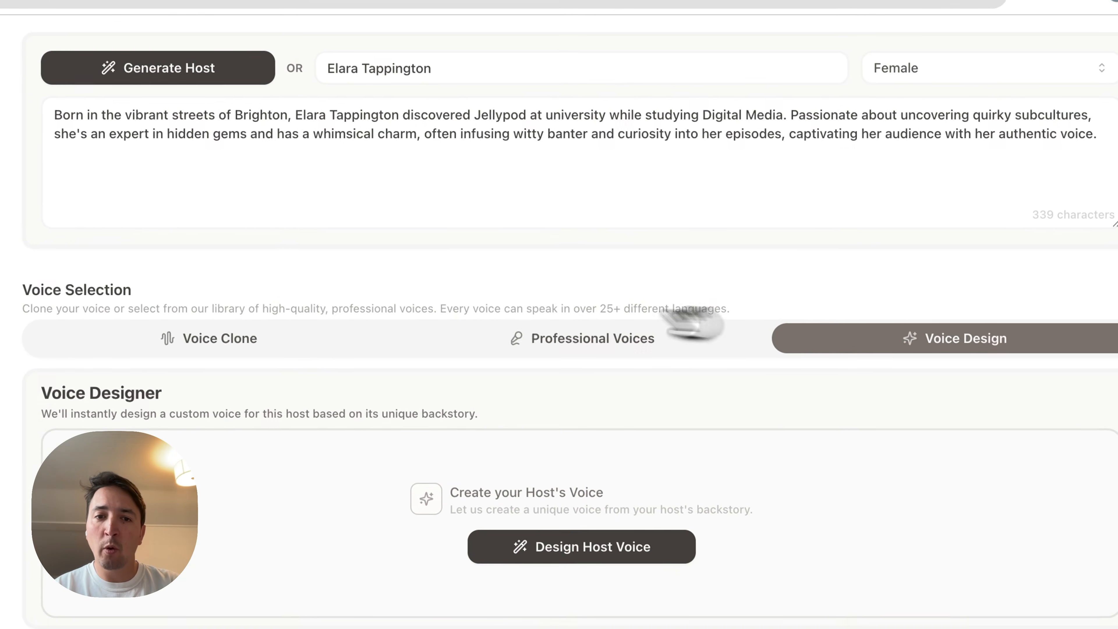
click(334, 338)
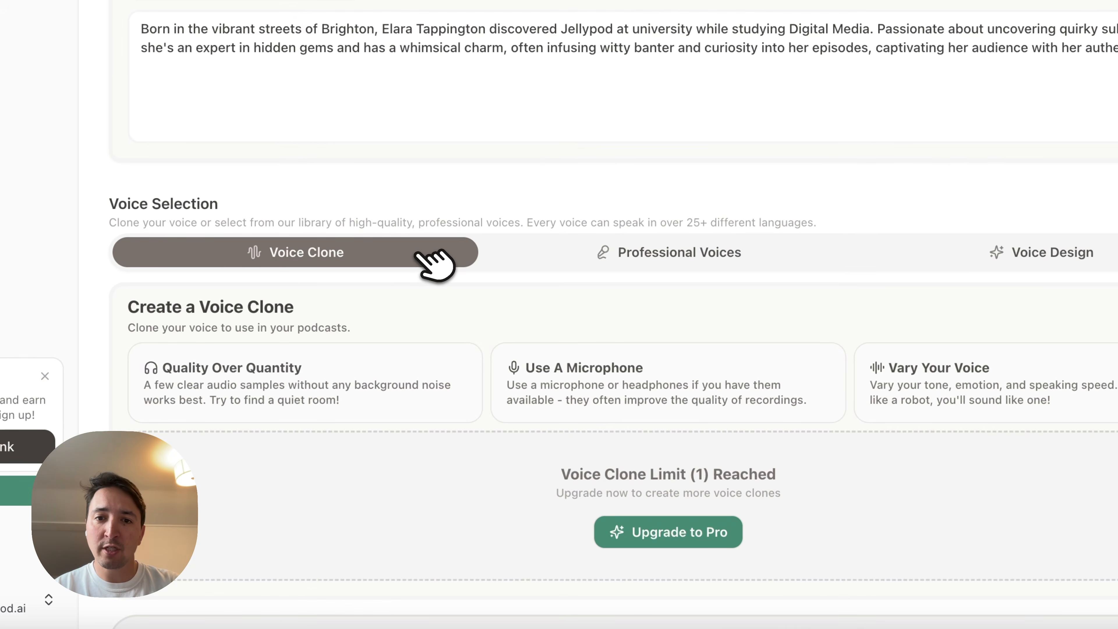
click(669, 257)
scroll(677, 326, down, 3)
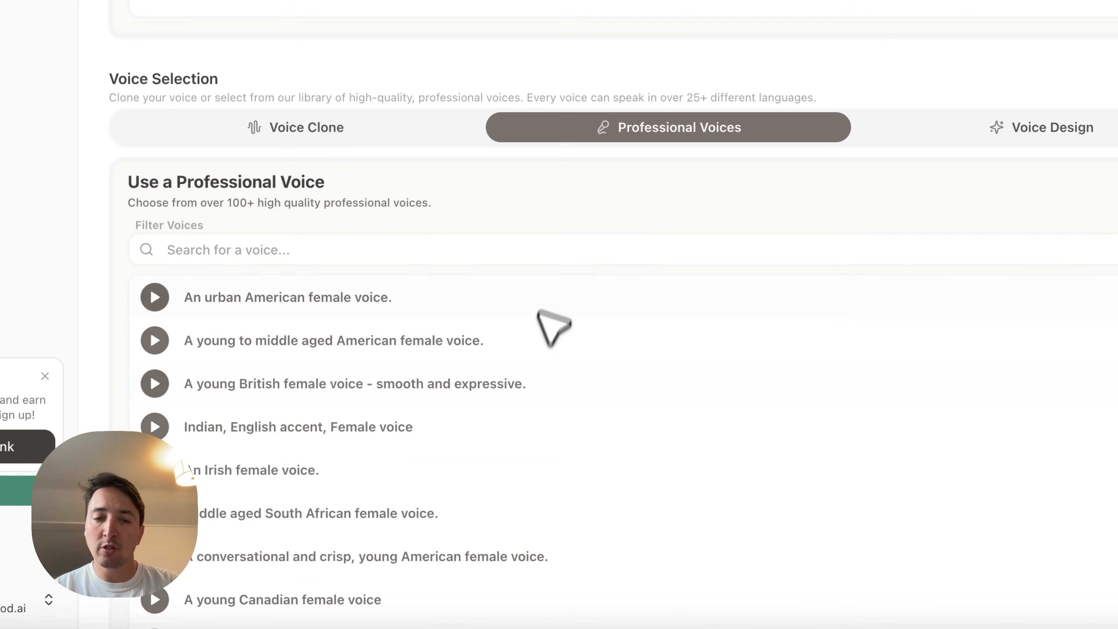
- Design a custom voice from the host's backstory, listen to and choose Voice Preview 1, and create the host
click(968, 127)
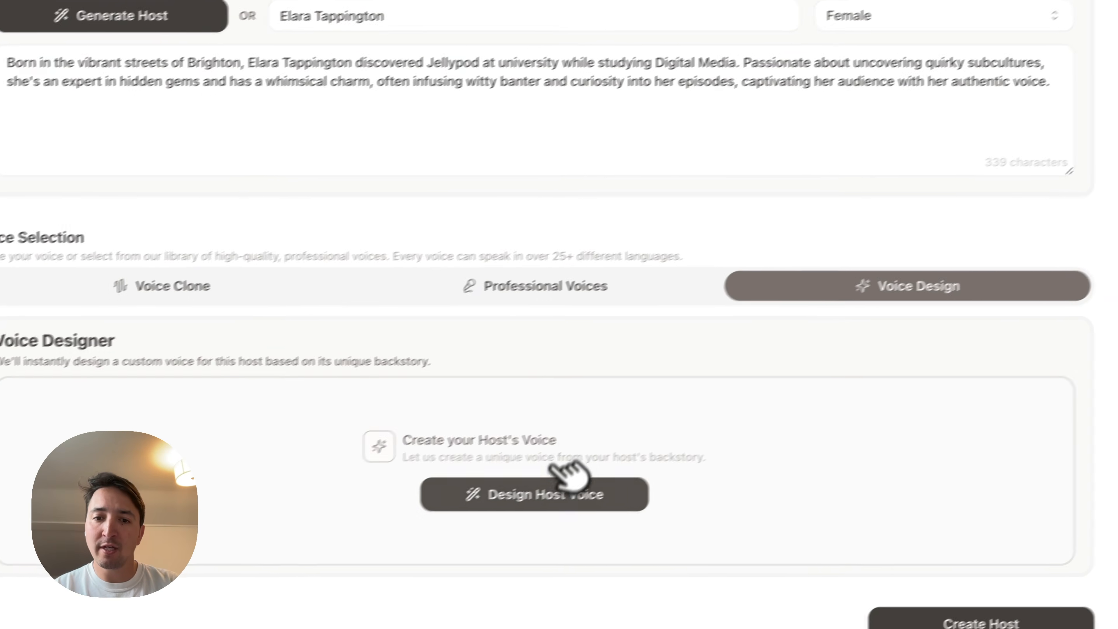
click(558, 485)
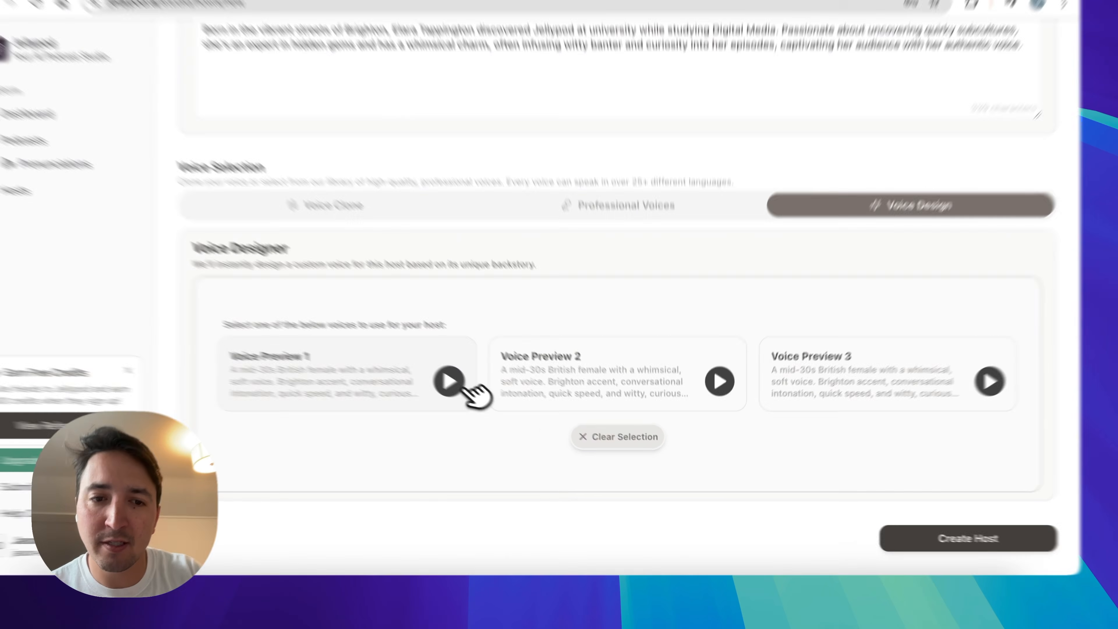
click(500, 406)
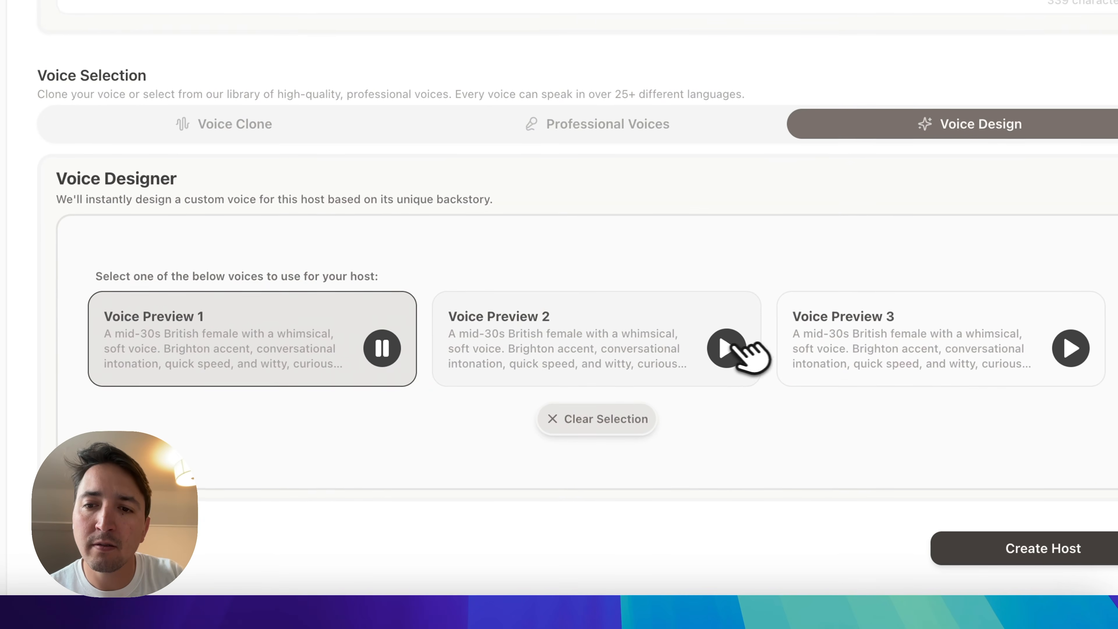
click(384, 347)
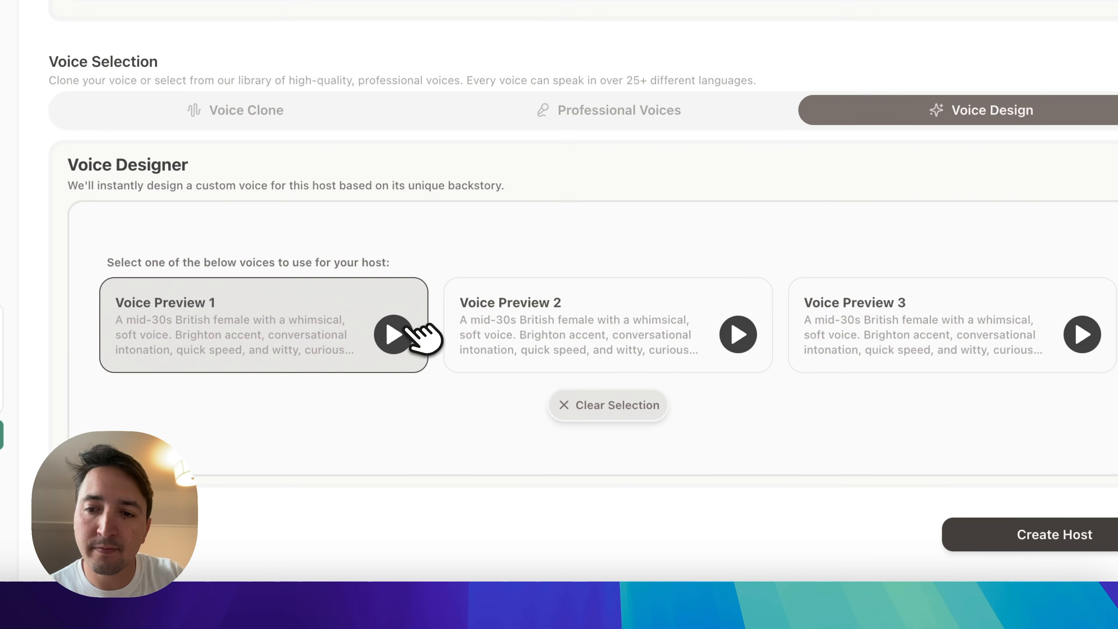
click(941, 517)
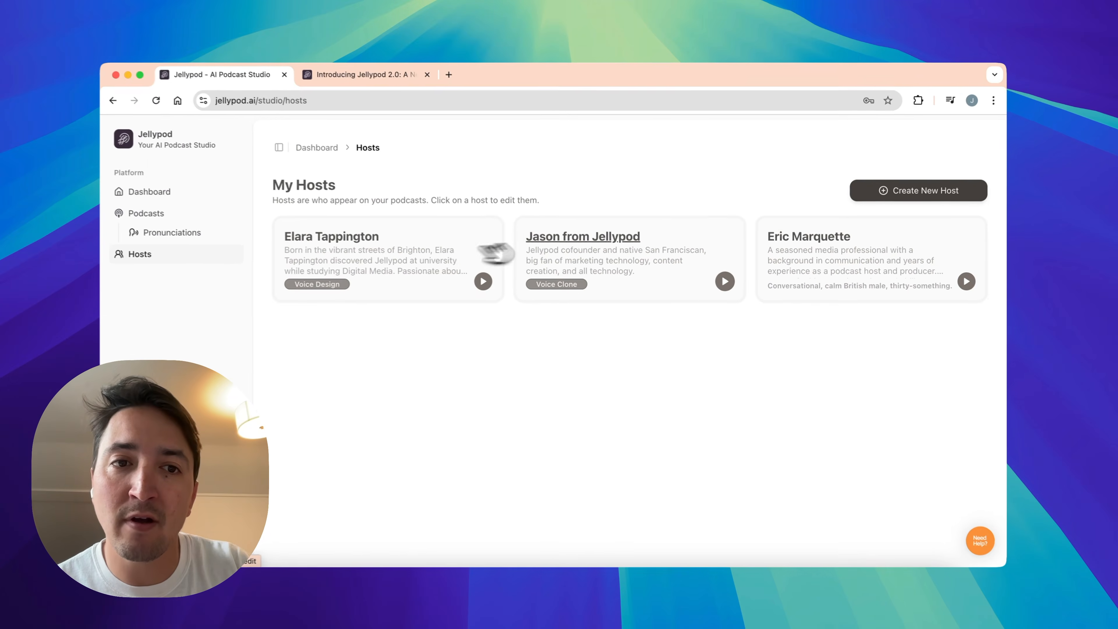
- Start a new podcast series and title it "Jellypod the AI podcast studio"
click(188, 212)
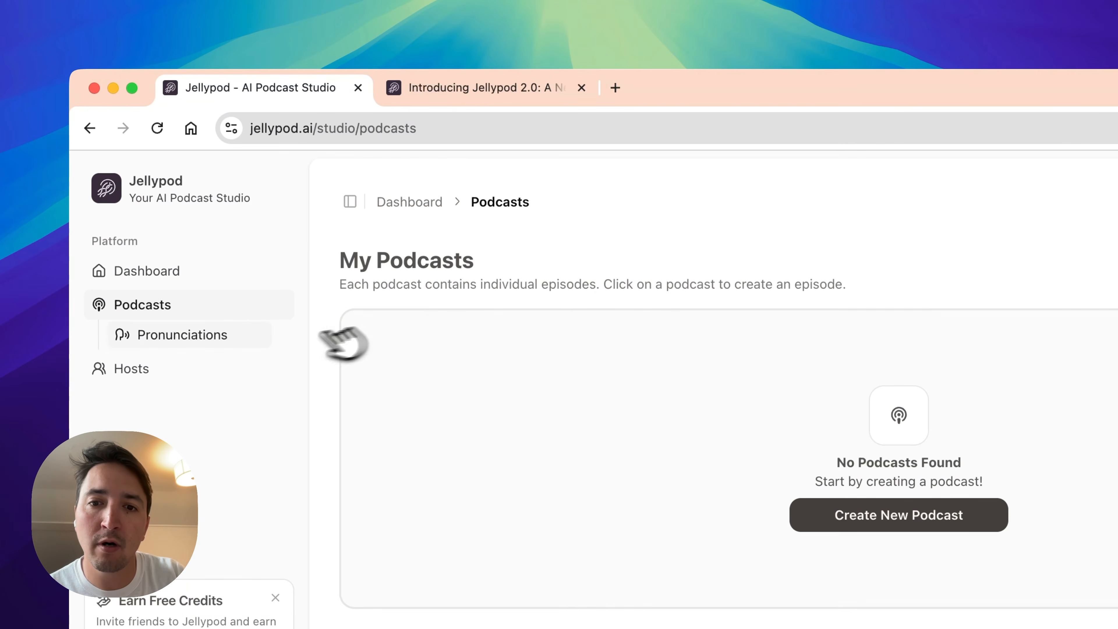
click(977, 514)
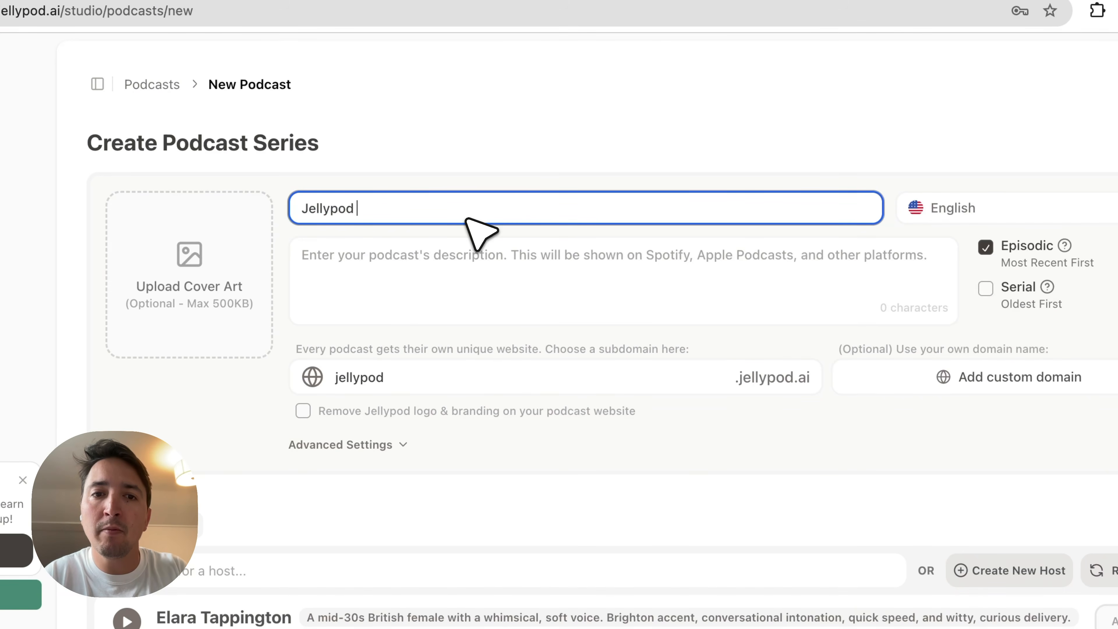
text(Jellypod )
text(the AI podcas)
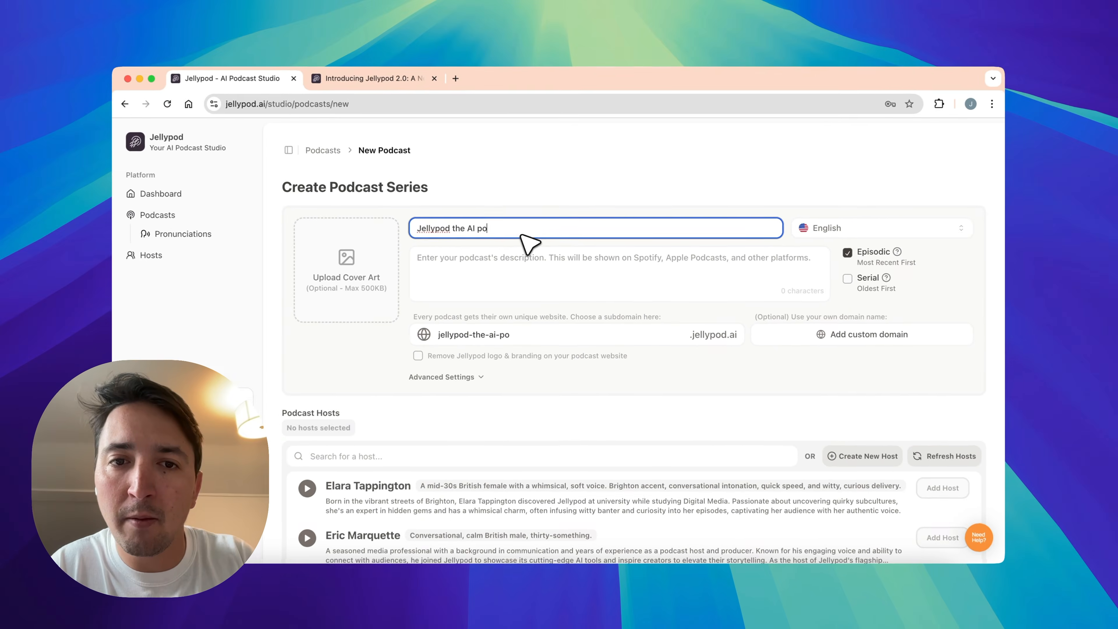
text(t stud)
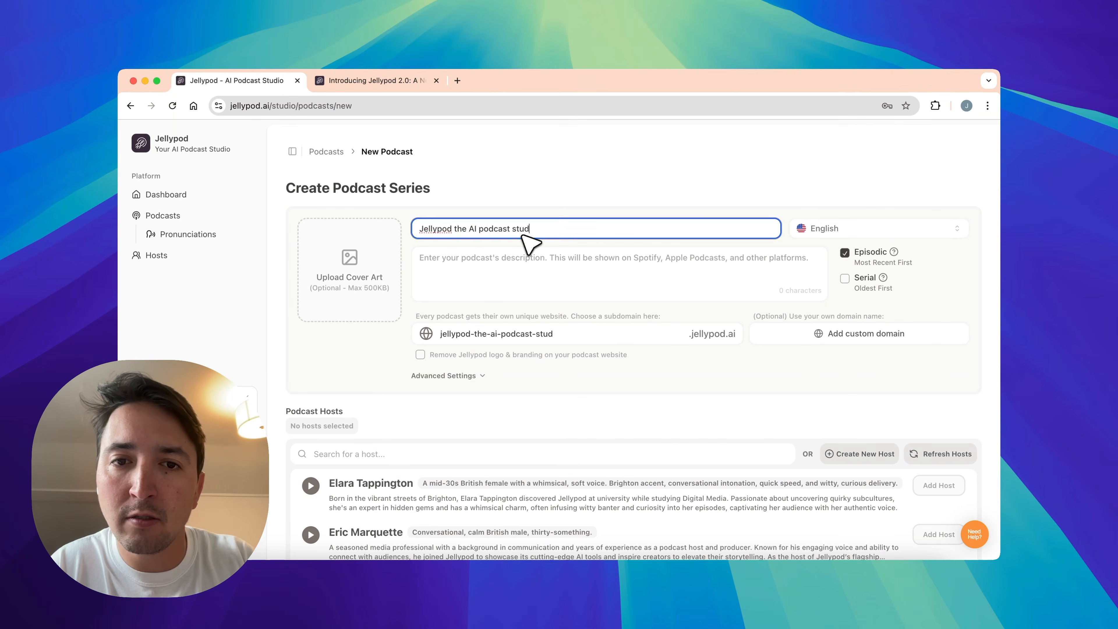
text(io)
- Enter the podcast description "a podcast about news and functionality from jellypod the ai podcast studio"
click(521, 283)
text(a podcast about news and functionality from jellypod the a)
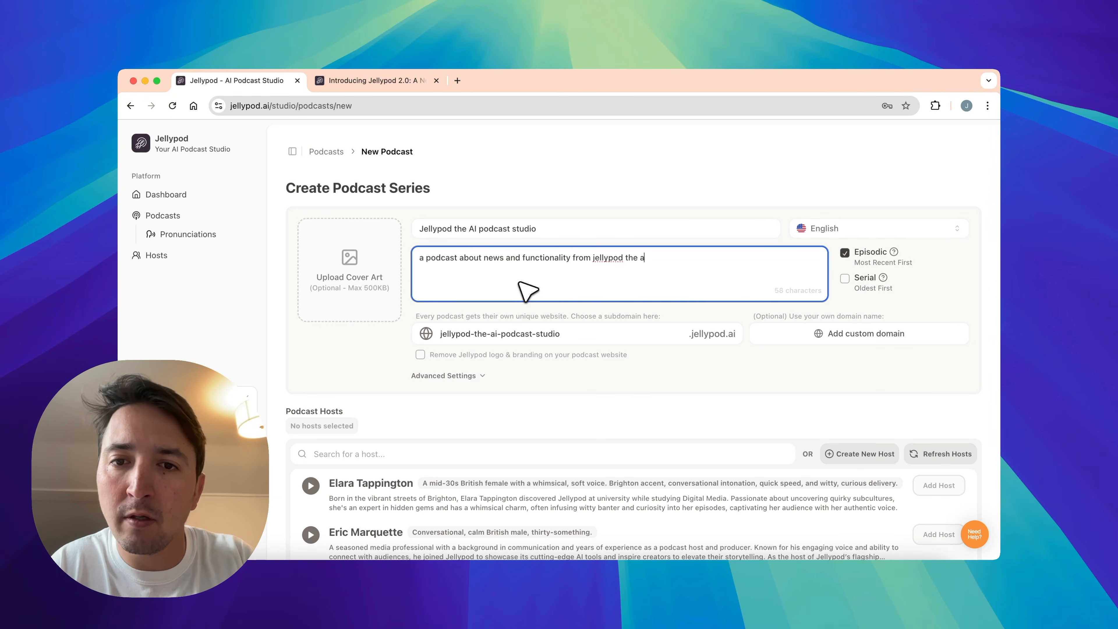
- Add the voice-clone host and the generated mid-30s British female host to the podcast
scroll(519, 283, down, 4)
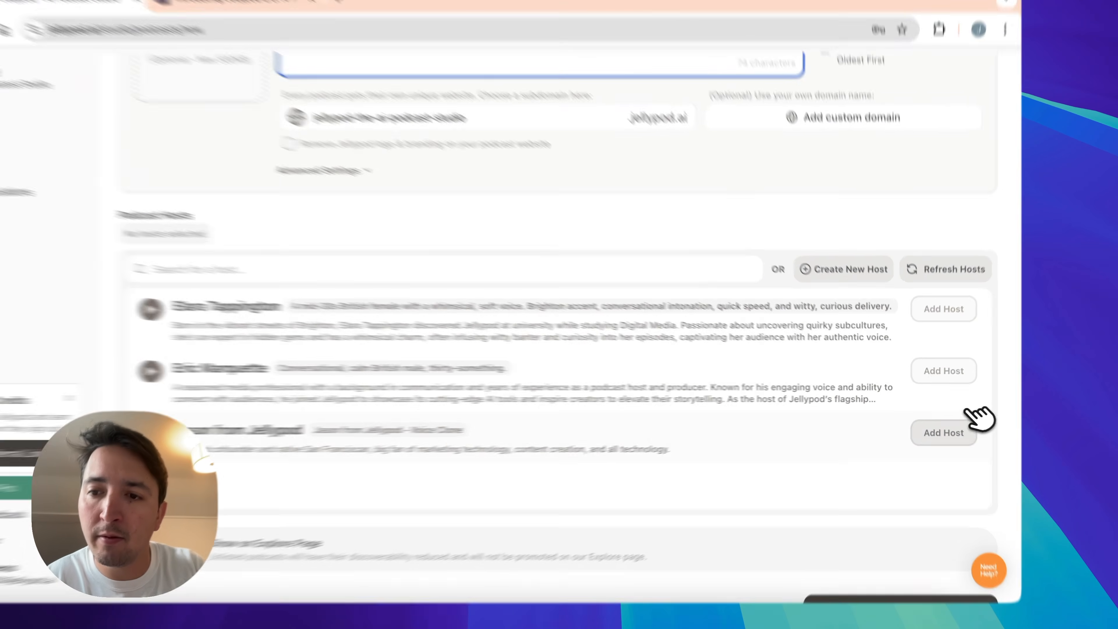
click(939, 425)
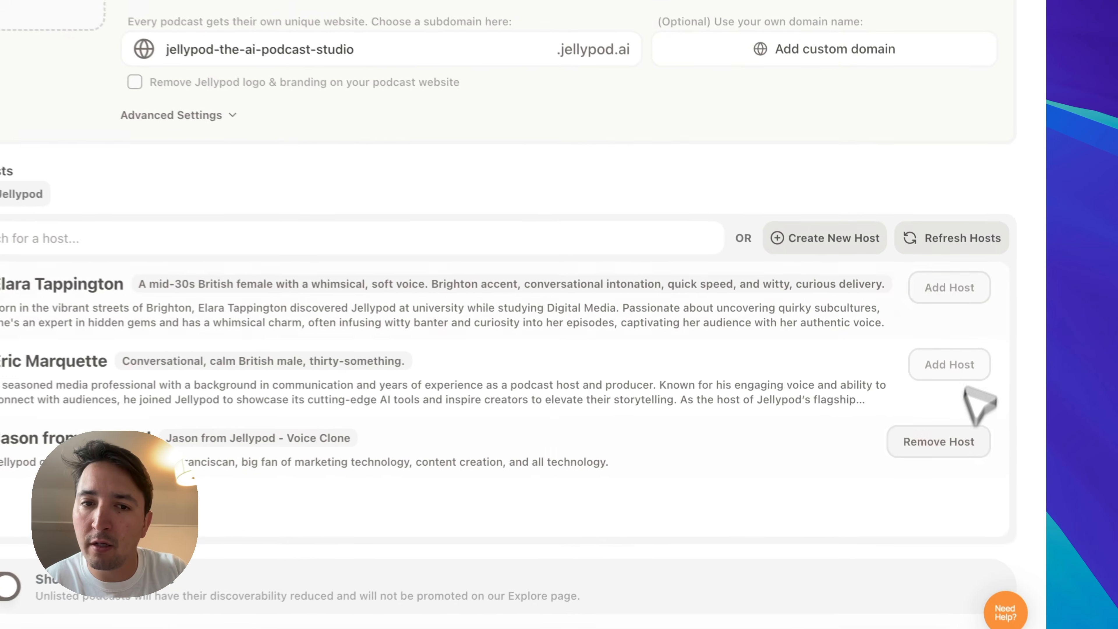
click(939, 326)
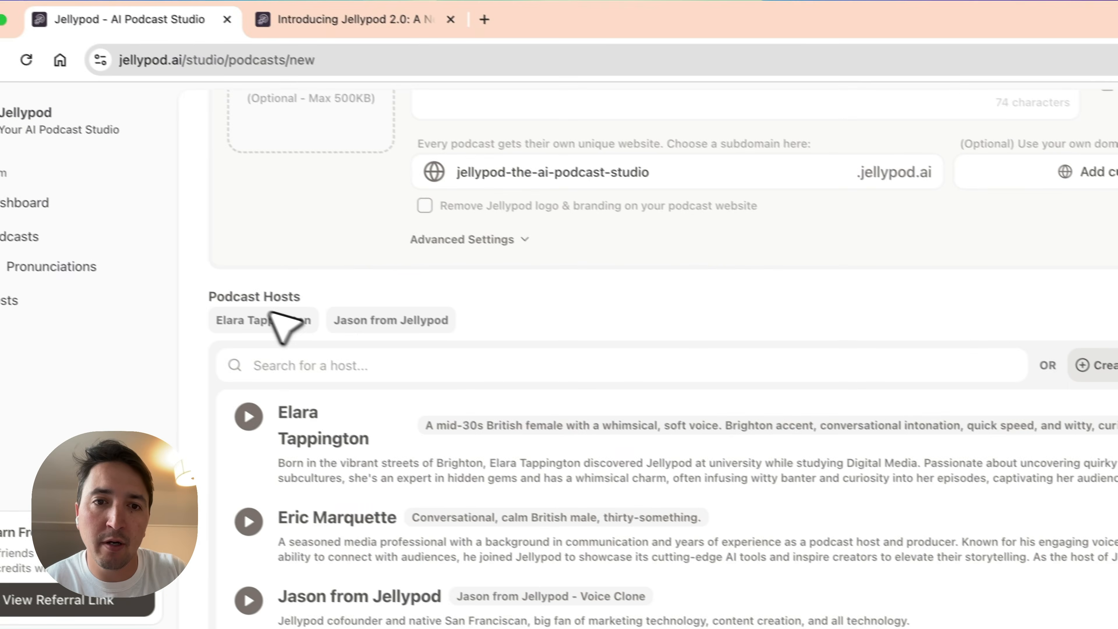
- Look through the language options for the podcast series
scroll(411, 339, up, 5)
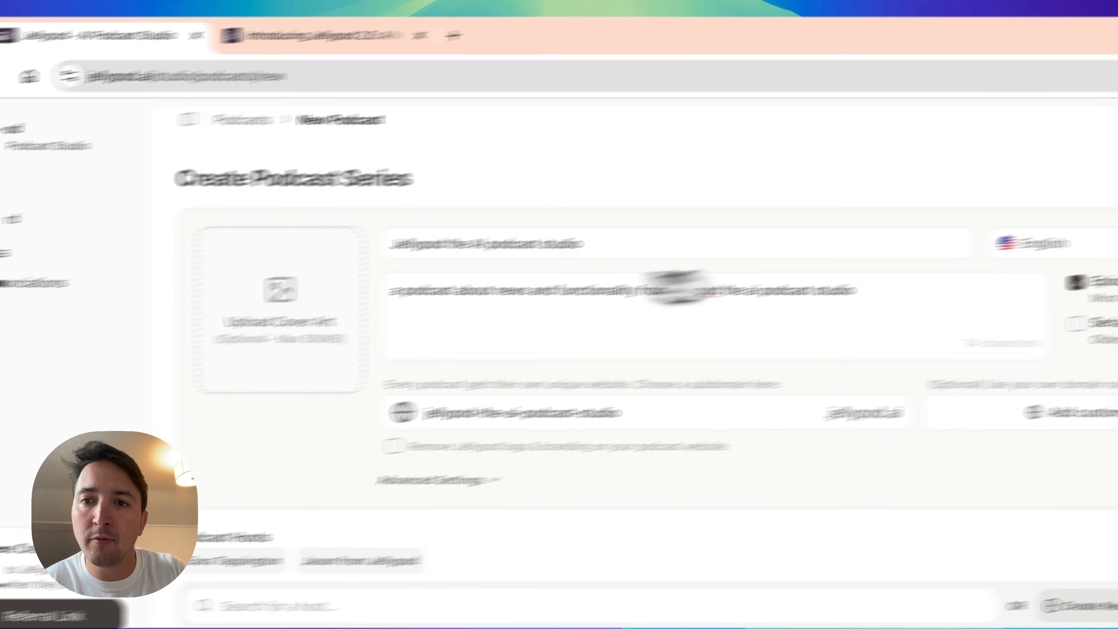
click(1096, 232)
click(885, 281)
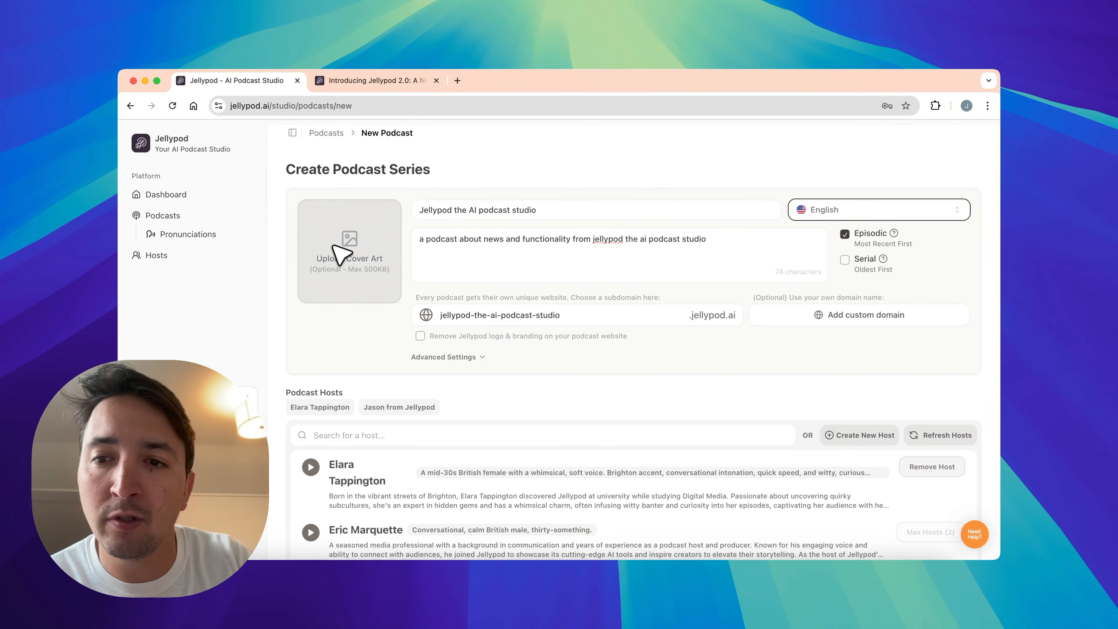
- Shorten the podcast website's subdomain to "jellypod-podcast"
scroll(378, 249, down, 2)
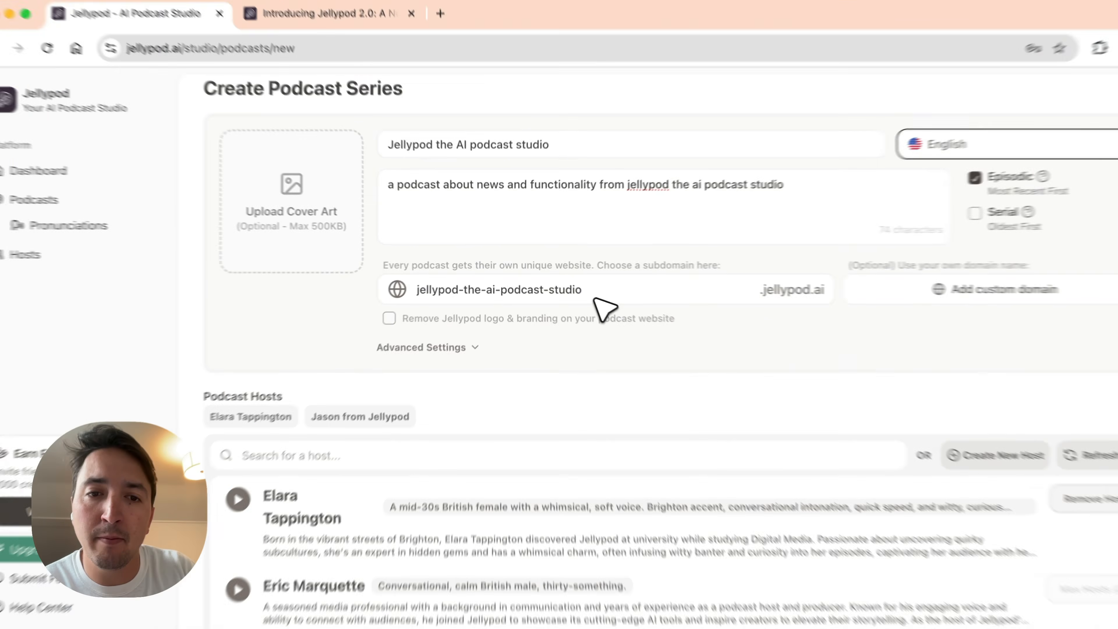
drag(566, 283, 476, 281)
key(BackSpace)
text(podcast)
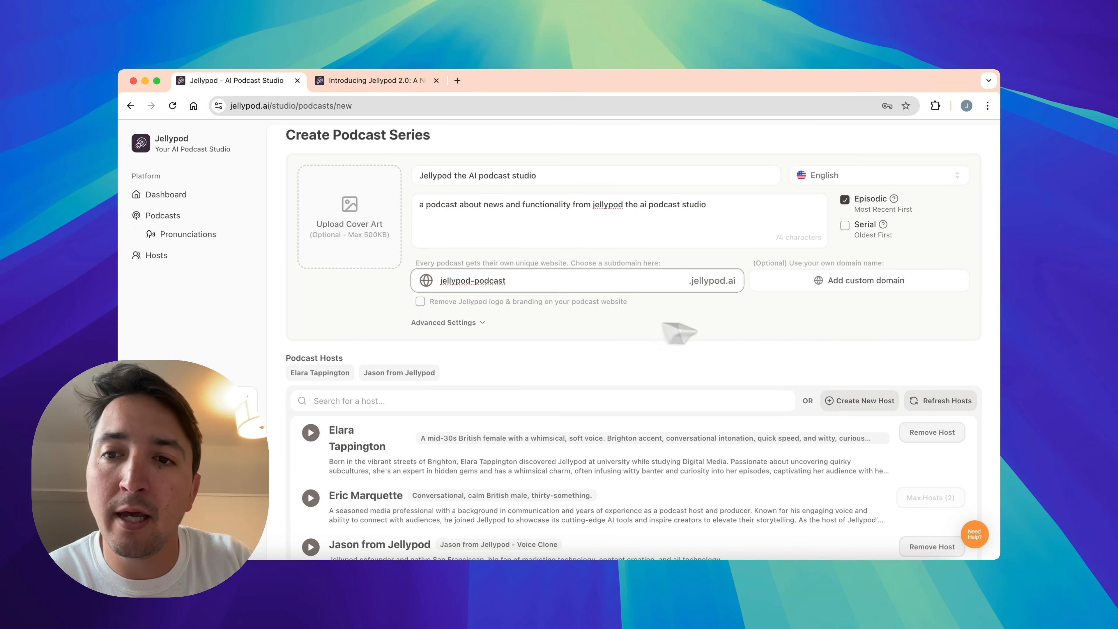
- Review the optional external link and show author fields in the podcast's advanced settings
scroll(612, 350, down, 5)
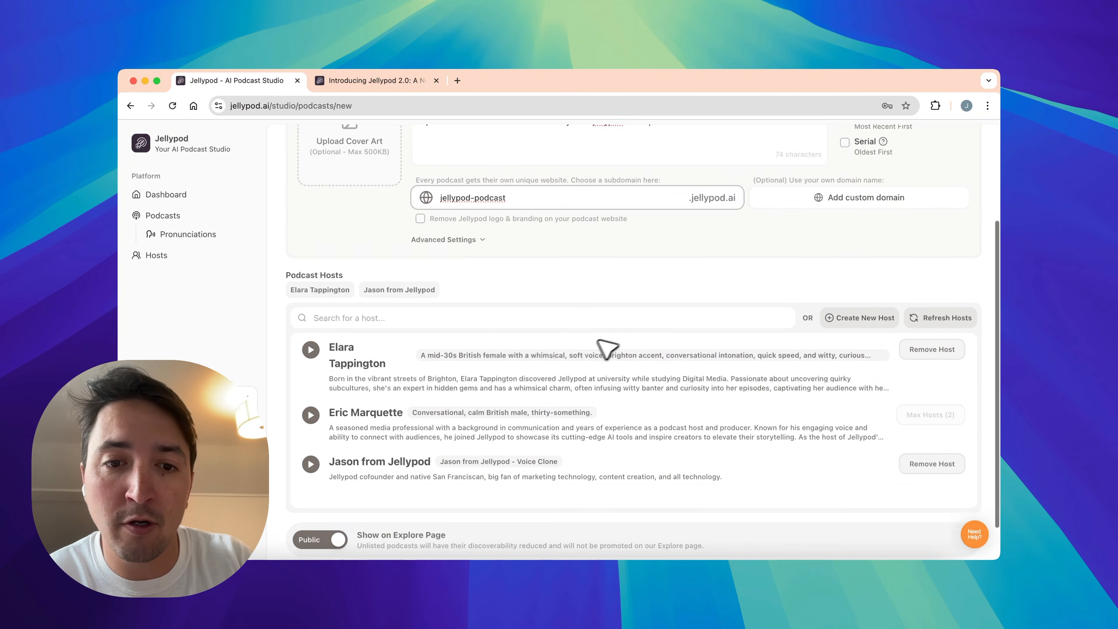
click(455, 185)
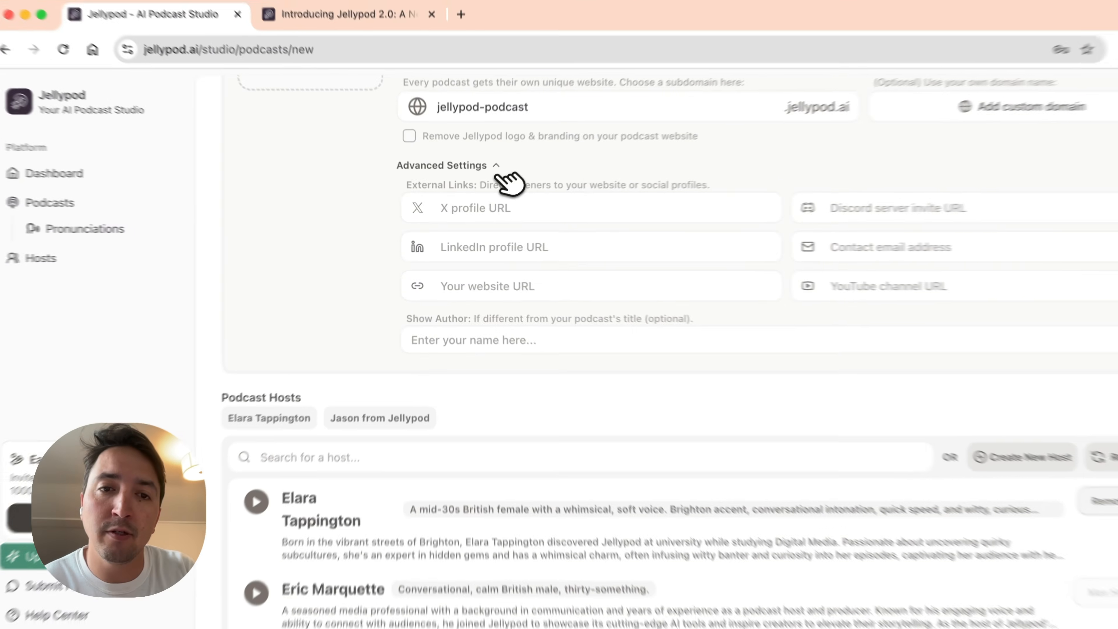
- Create the podcast series with its Explore page visibility set to Public, and start a new episode in it
scroll(489, 193, down, 5)
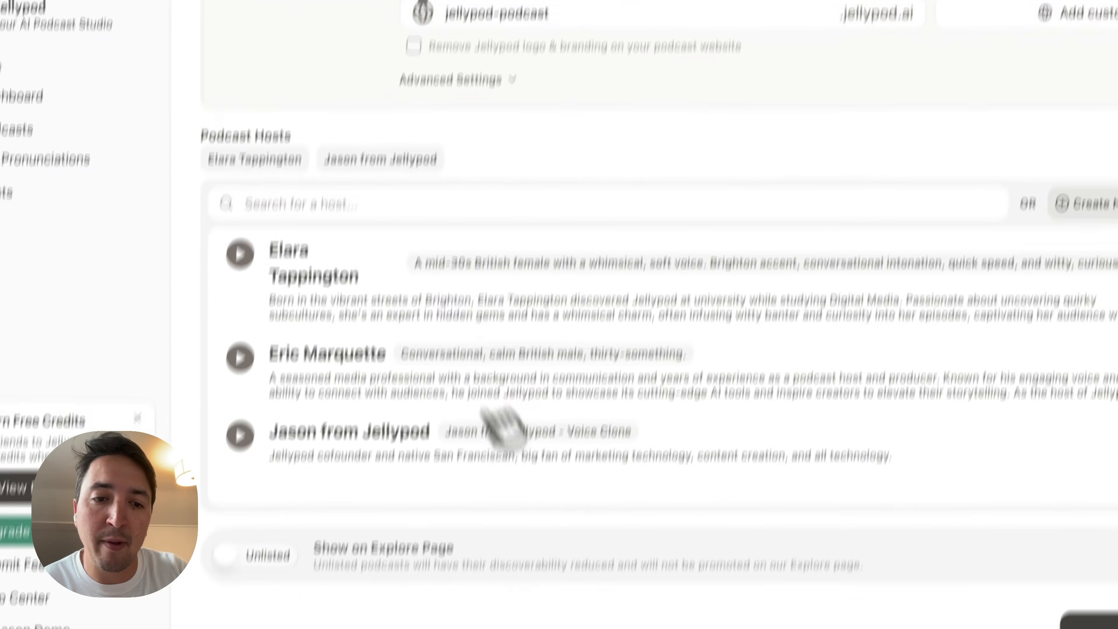
click(44, 439)
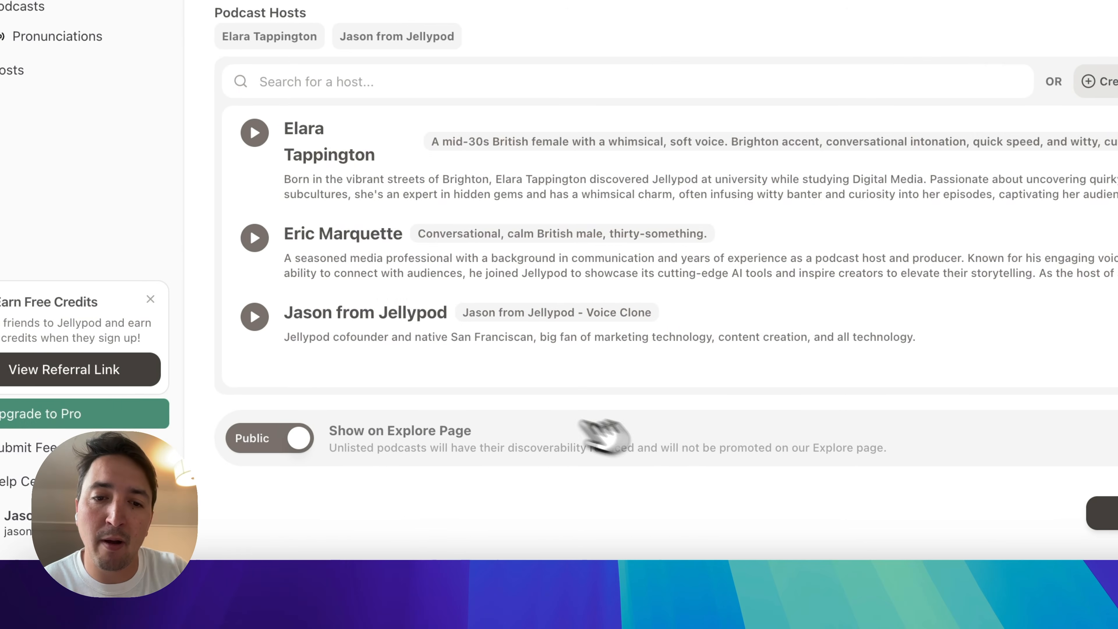
click(906, 512)
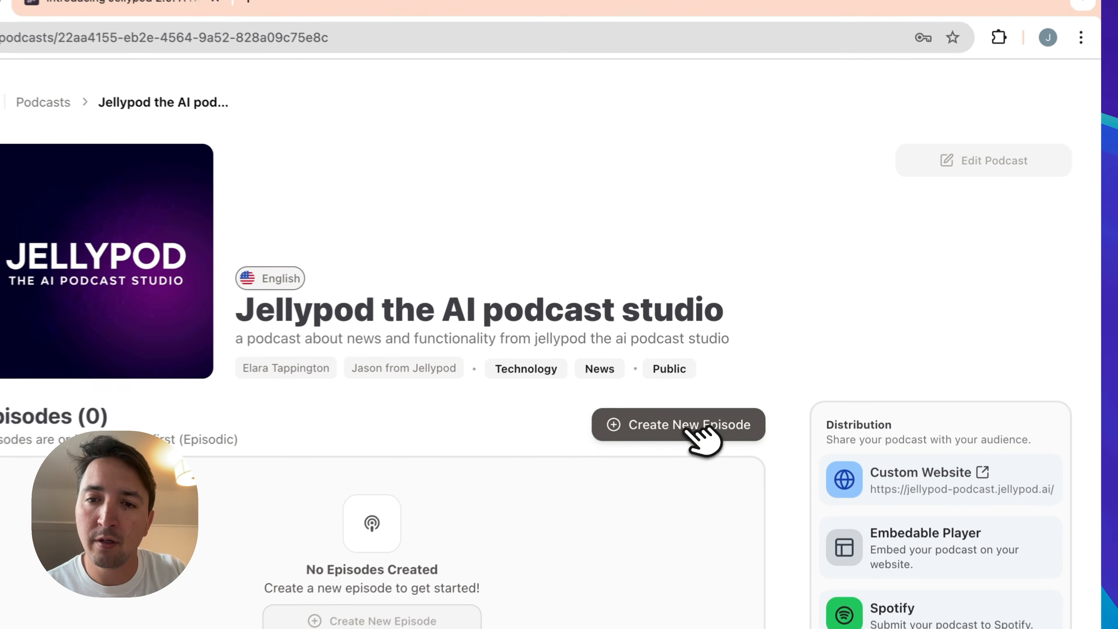
click(748, 355)
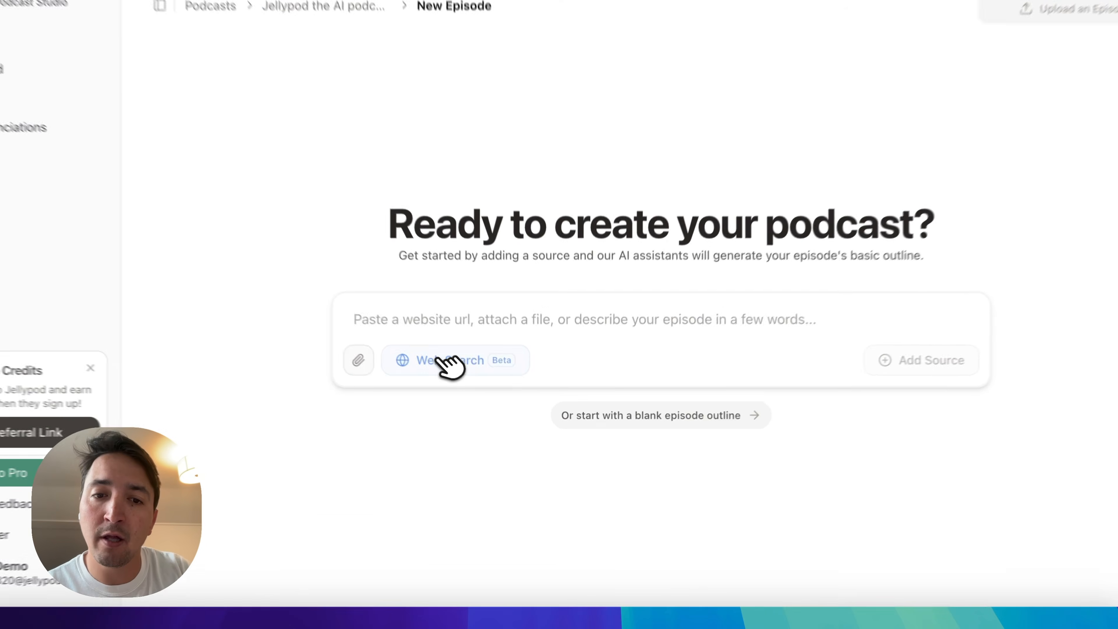
- Add the blog post jellypod.ai/blog/jellypod-2-0 from the other browser tab as the new episode's source
click(489, 393)
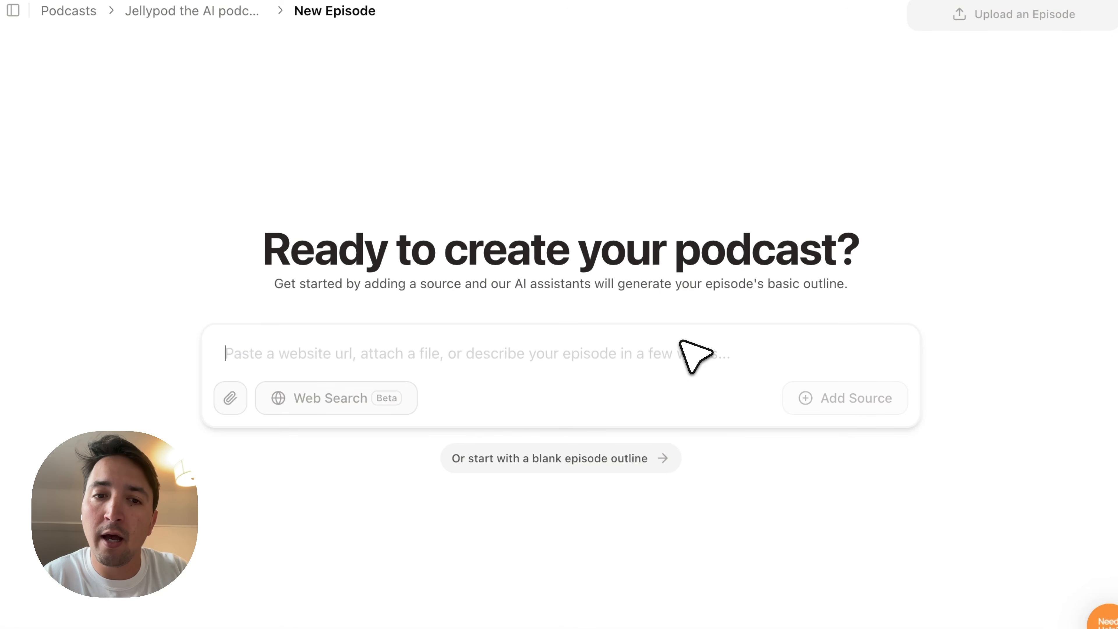
click(369, 90)
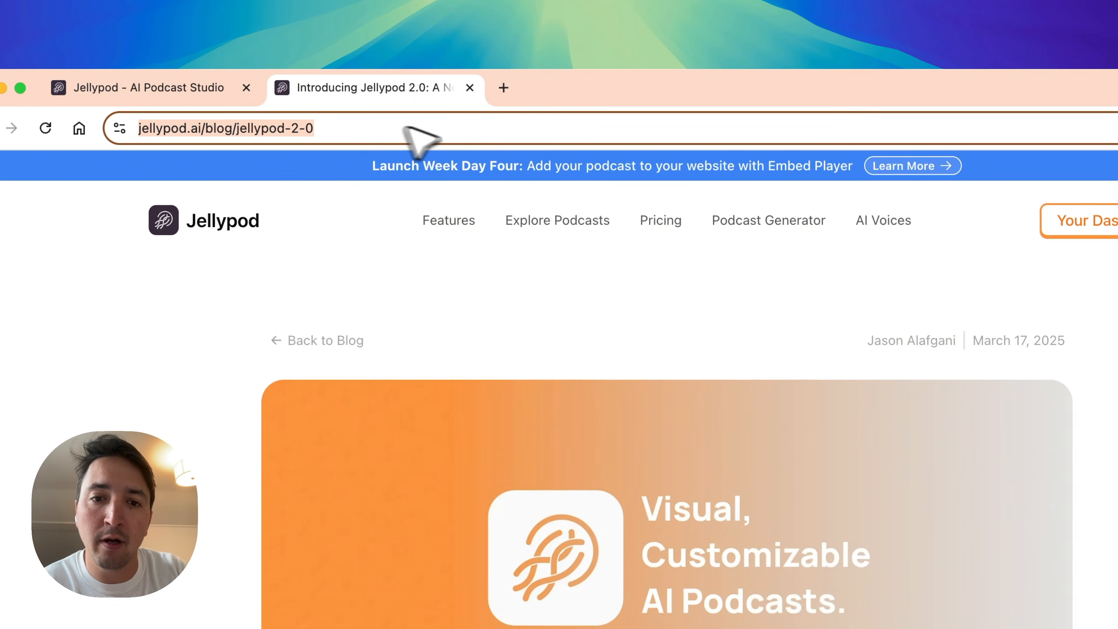
key(ctrl+Tab)
text(https://jellypod.ai/blog/jellypod-2-0)
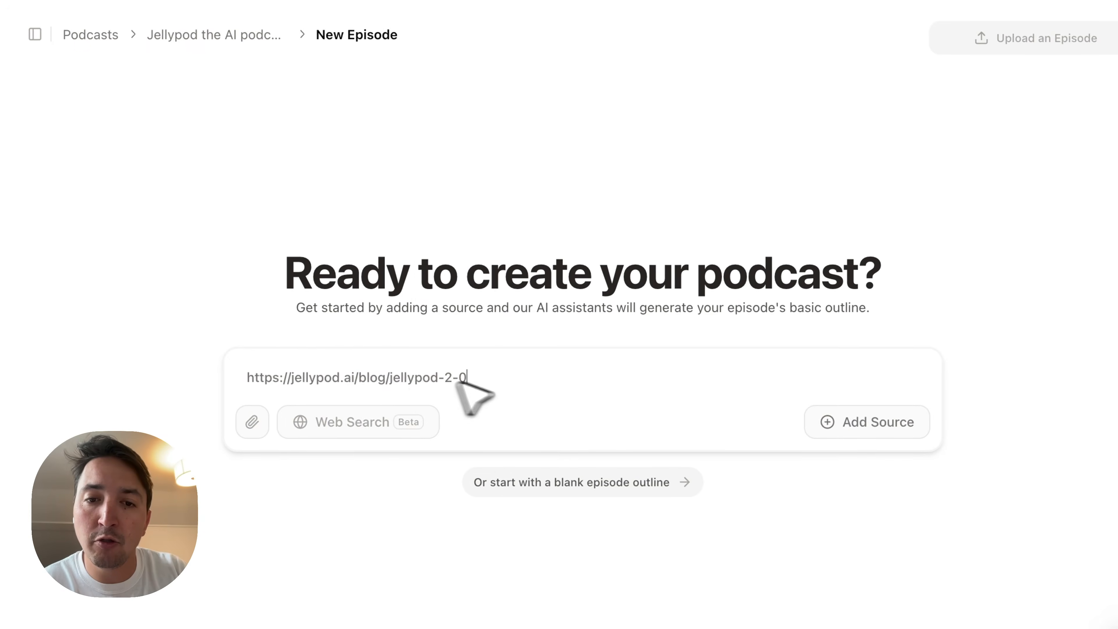
click(893, 420)
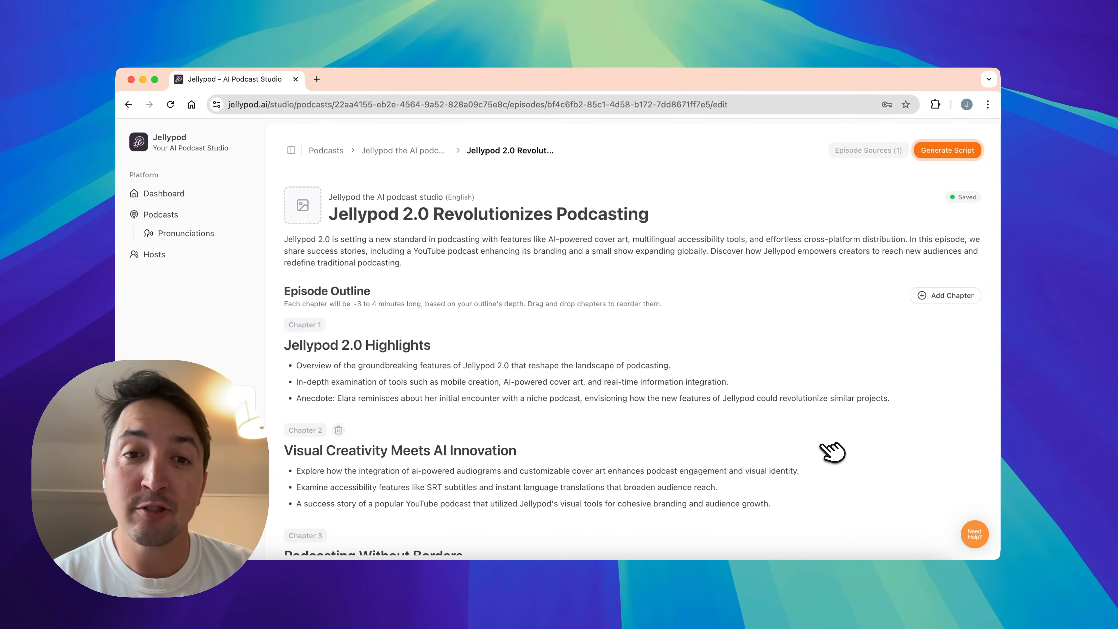
- Move the bullet points of "Visual Creativity Meets AI Innovation" to the end of Chapter 1 and delete the emptied chapter
scroll(786, 437, down, 3)
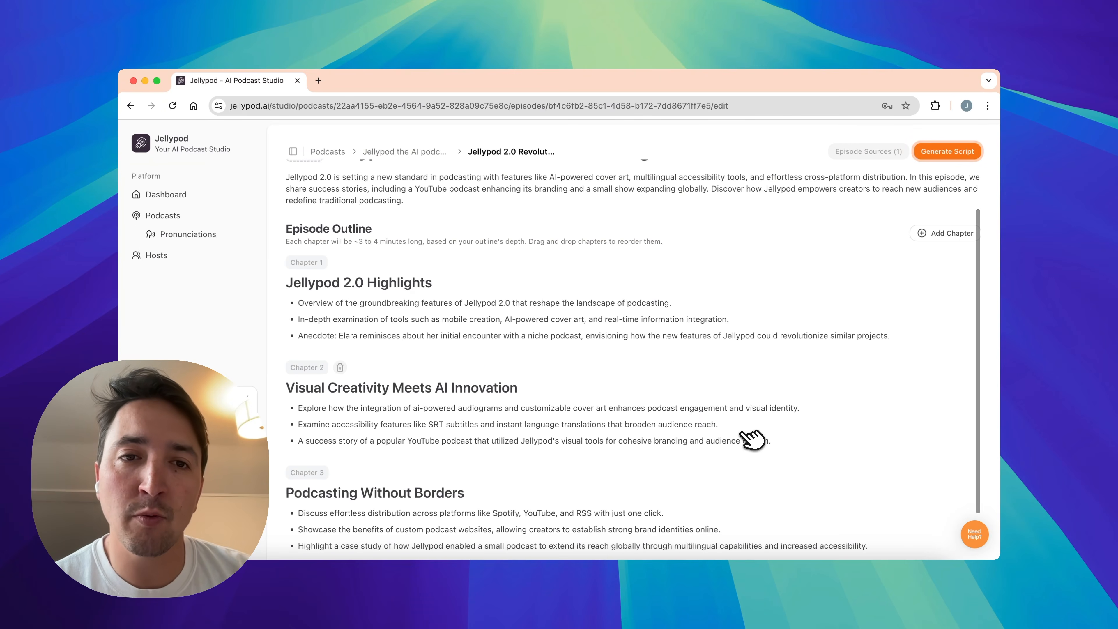
scroll(752, 439, down, 1)
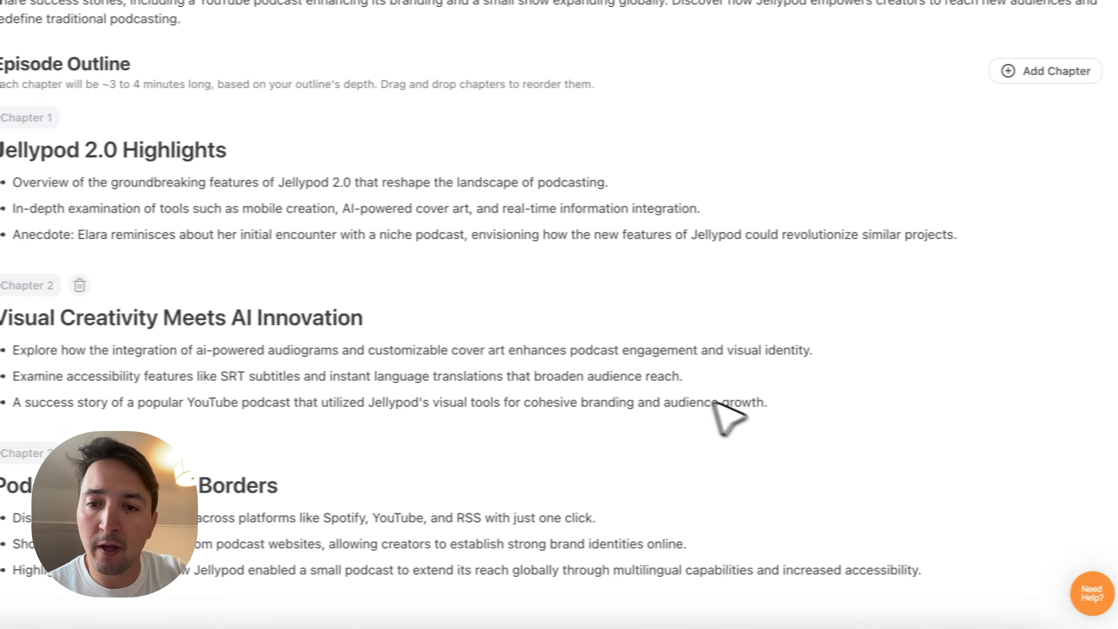
click(772, 415)
key(super+a)
key(super+c)
key(BackSpace)
click(941, 272)
key(super+v)
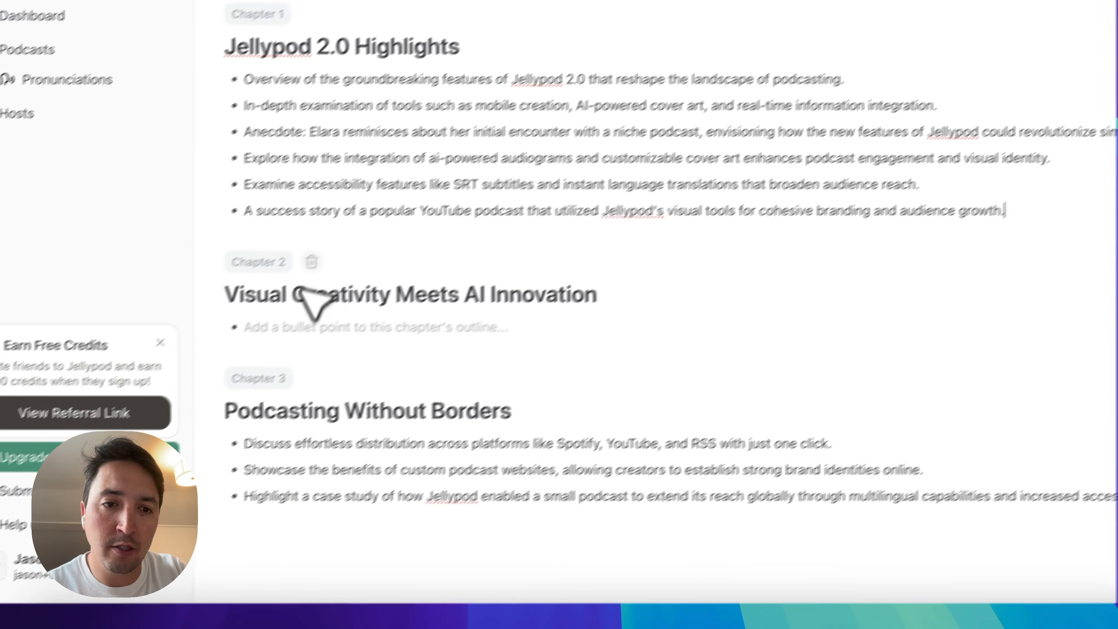
click(304, 267)
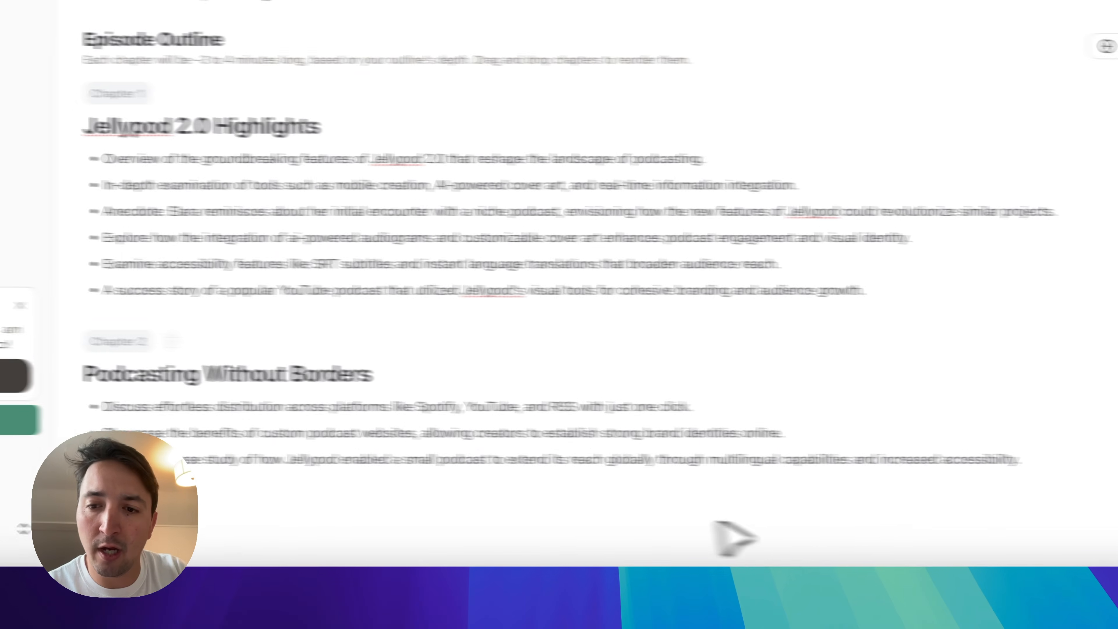
- Move the bullet points of "Podcasting Without Borders" to the end of Chapter 1 and delete that emptied chapter
click(1041, 460)
key(super+a)
key(BackSpace)
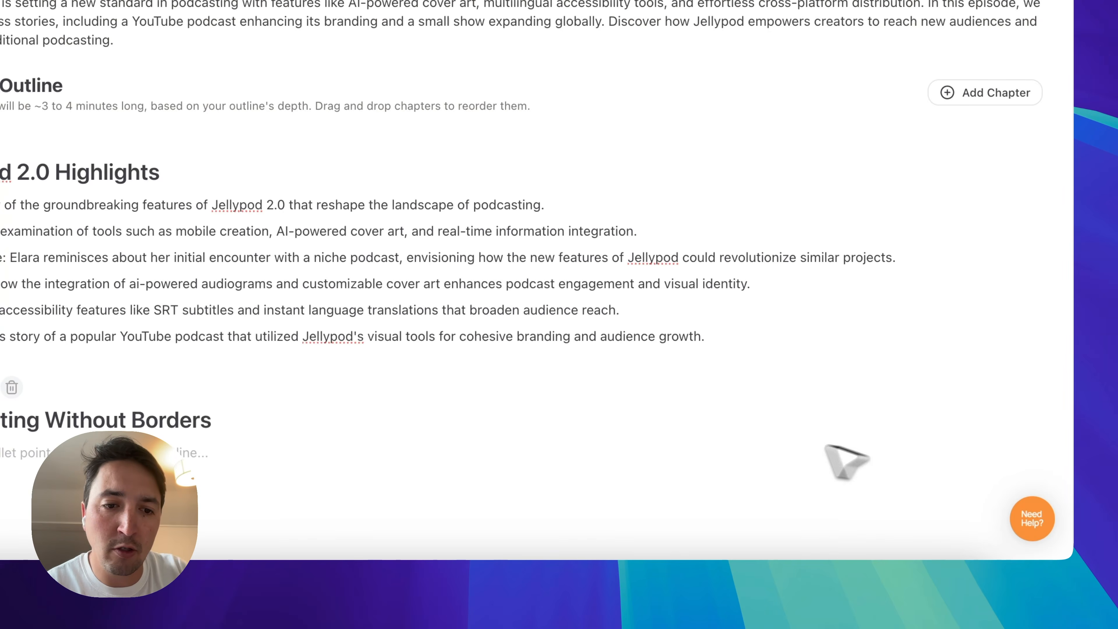
click(12, 387)
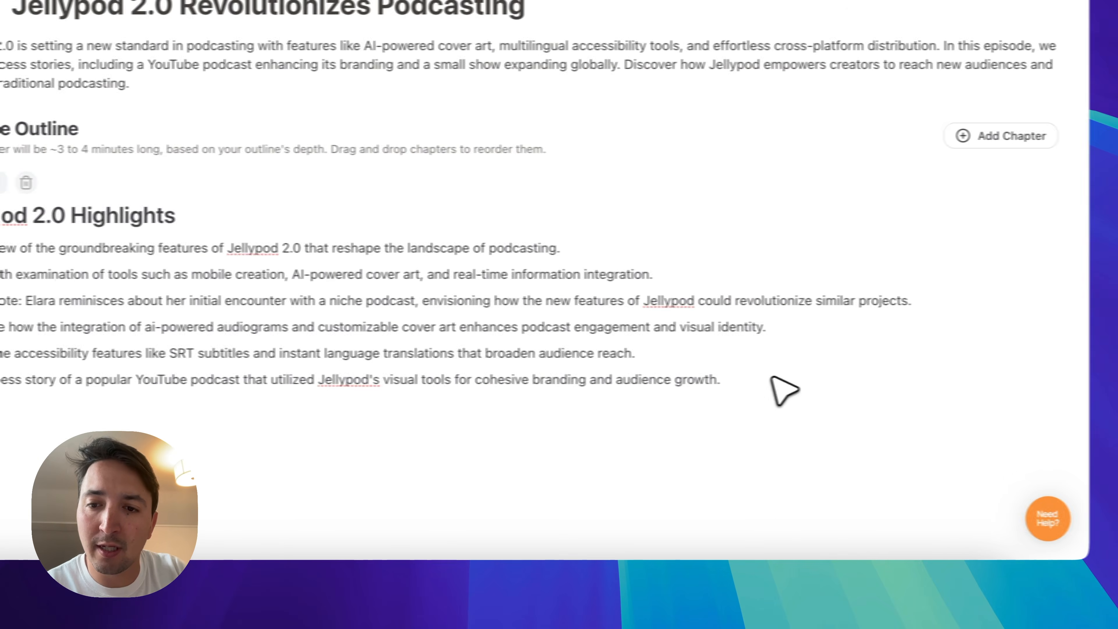
click(772, 379)
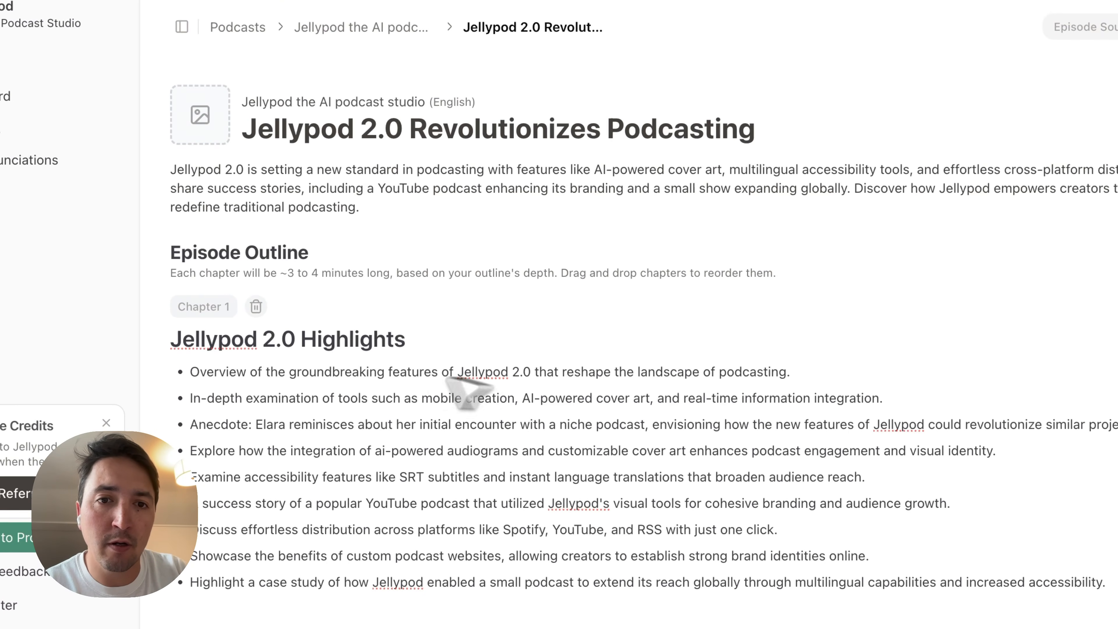
- Shorten the episode title to "Jellypod 2.0"
click(413, 134)
key(shift+super+Right)
key(BackSpace)
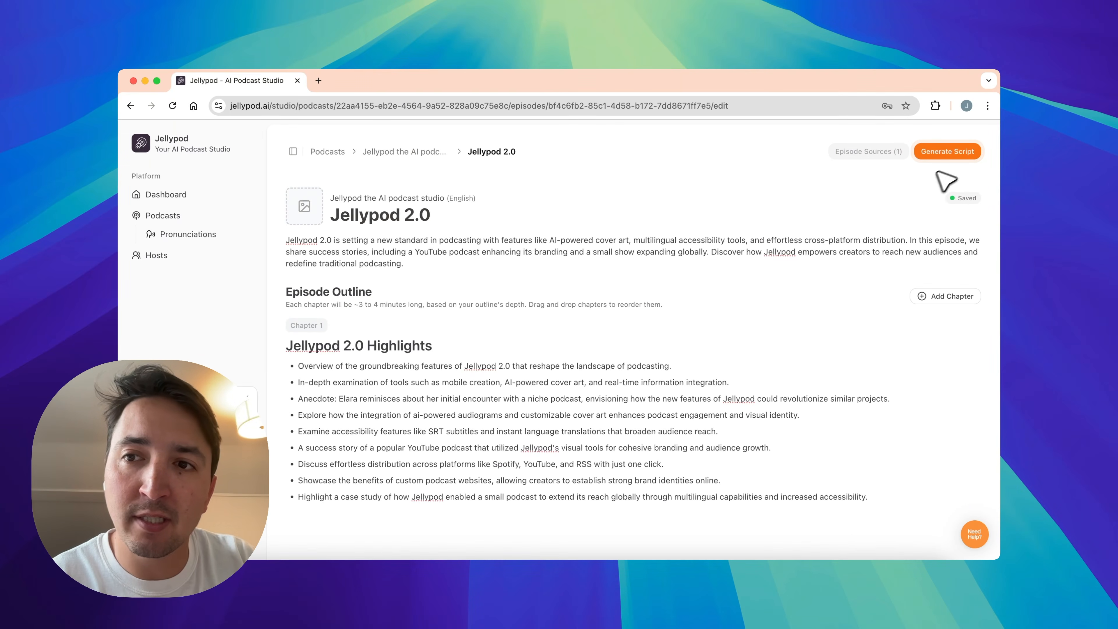
- Generate the episode script from the single-chapter outline and look over the transcript
click(951, 152)
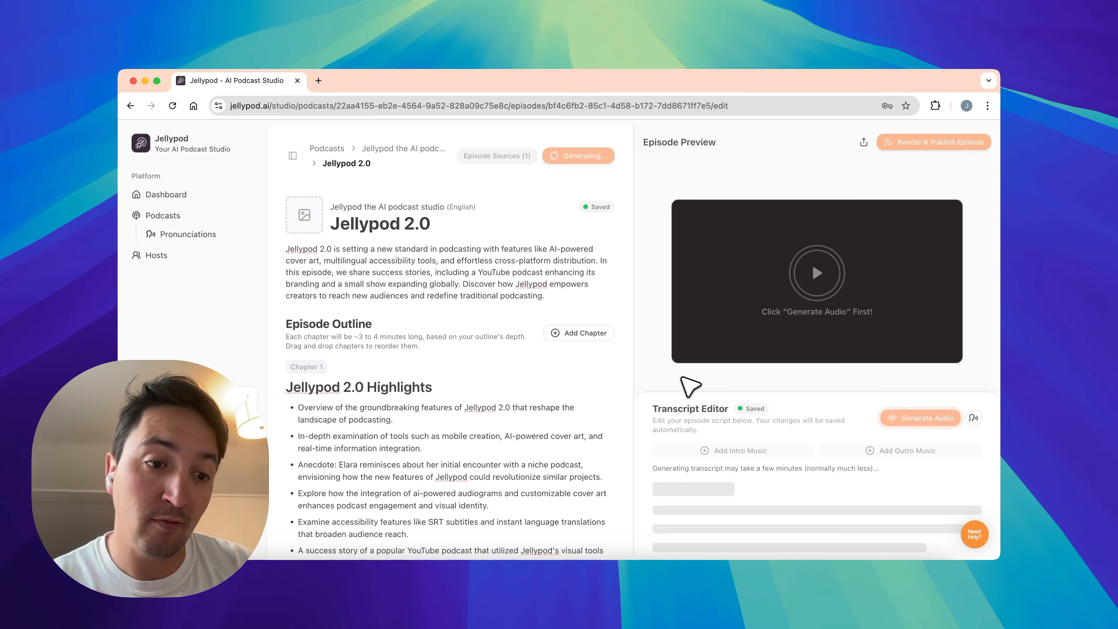
scroll(726, 439, down, 2)
scroll(726, 439, up, 4)
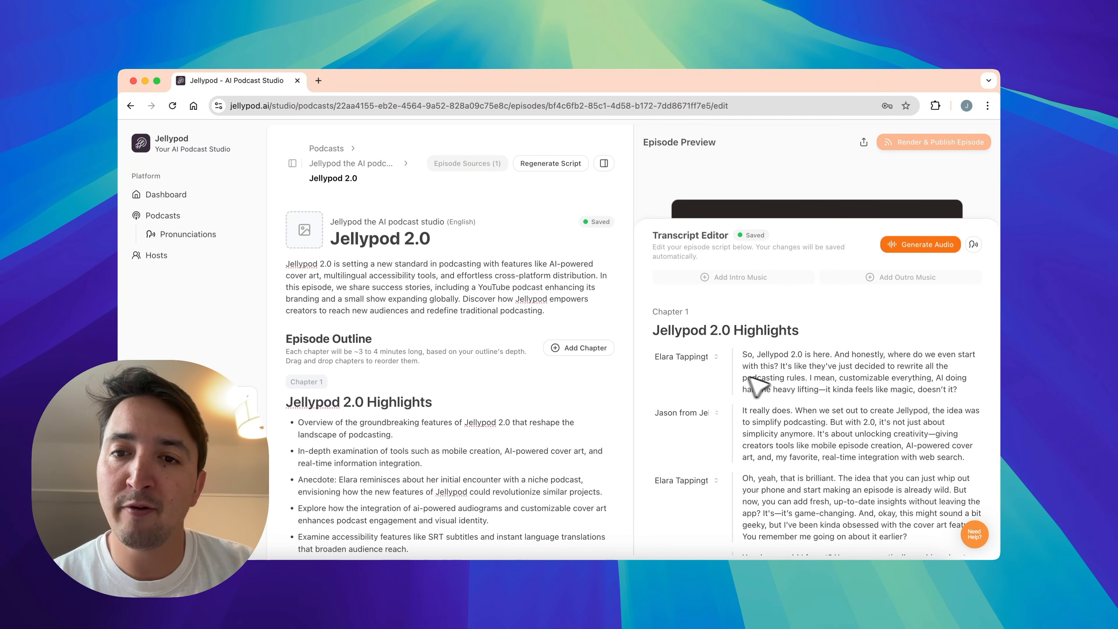
scroll(788, 396, up, 3)
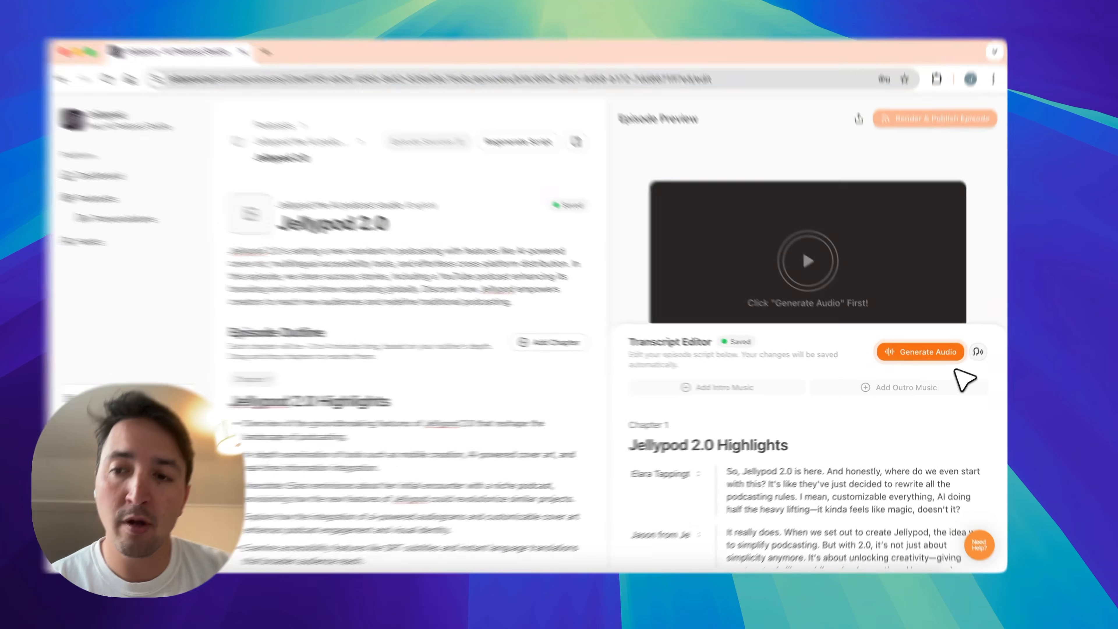
- Check the episode's pronunciation guide without adding entries, and generate the audio from the transcript
click(973, 356)
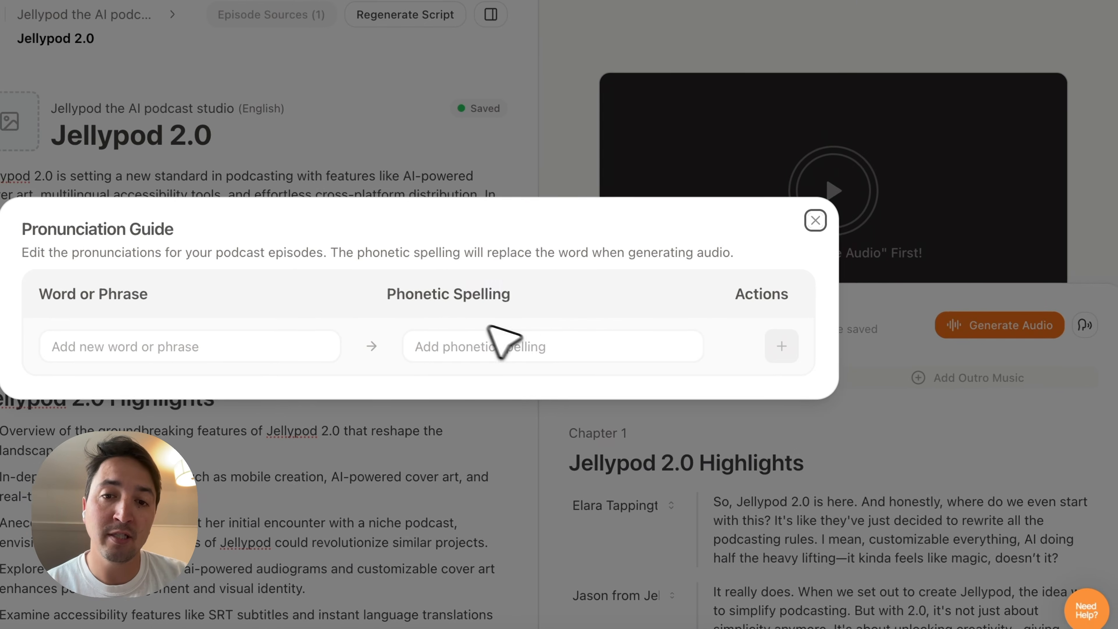
click(822, 220)
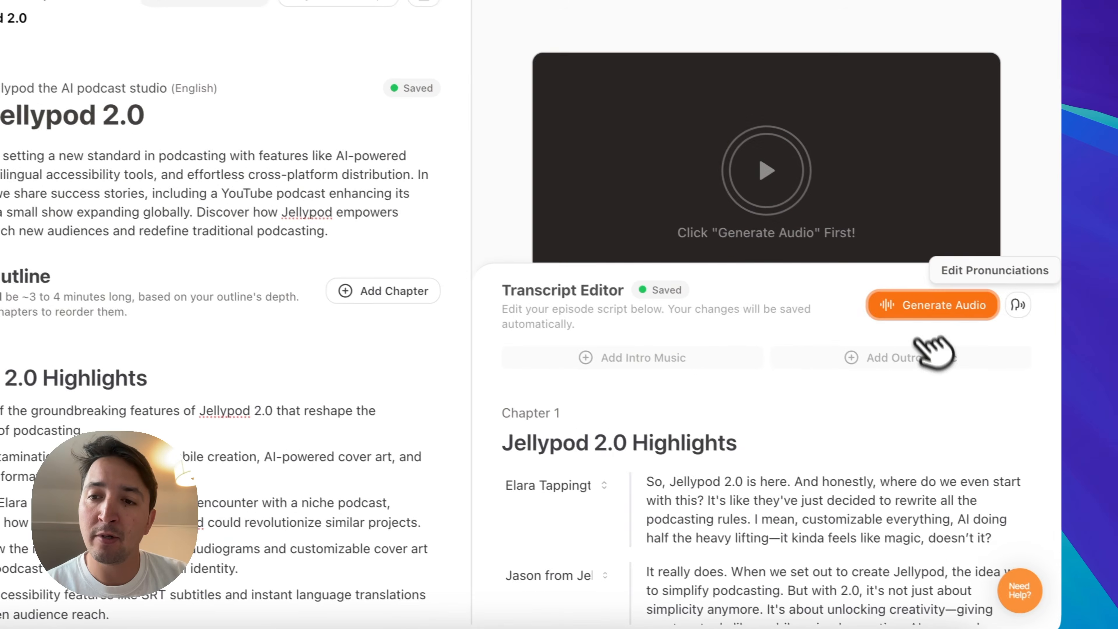
click(935, 306)
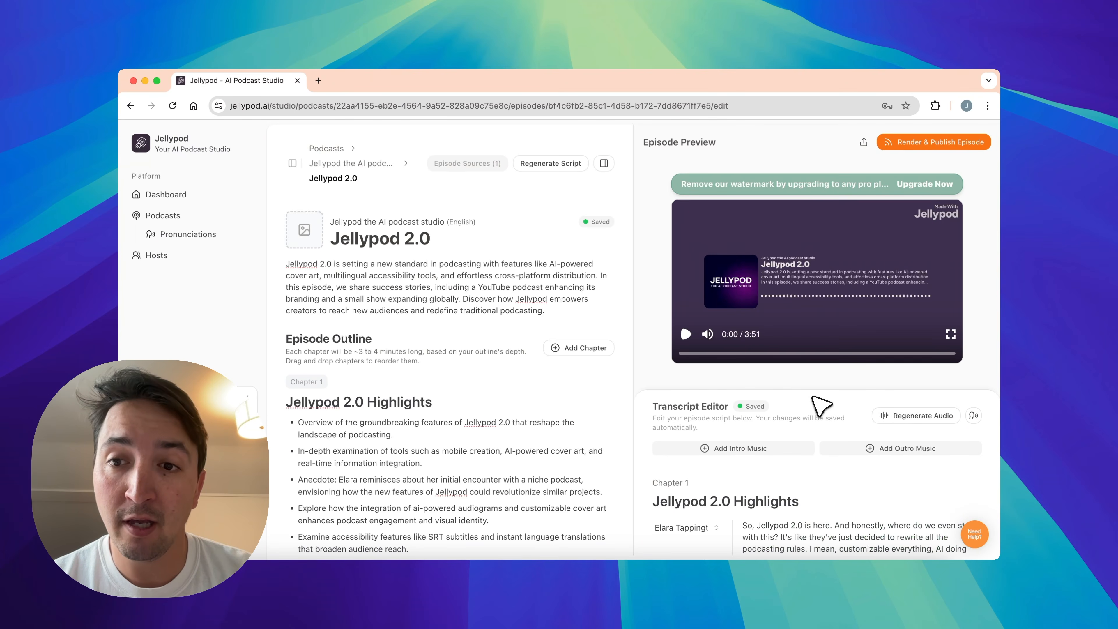
- Play the first 40 seconds or so of the episode preview while following the transcript, and pause it
click(693, 336)
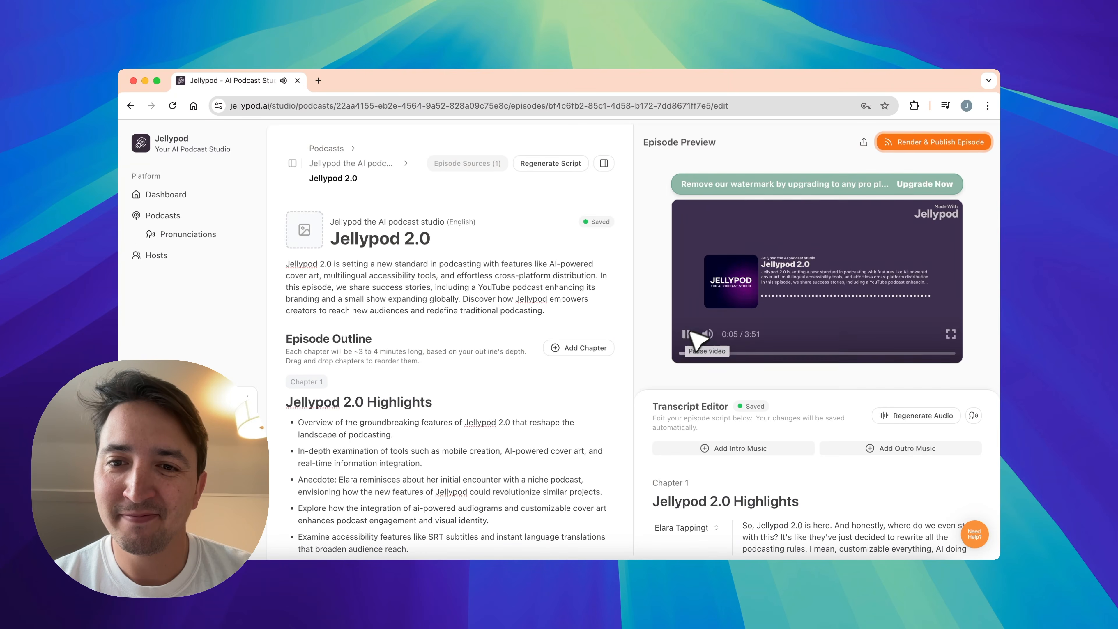
scroll(706, 328, down, 3)
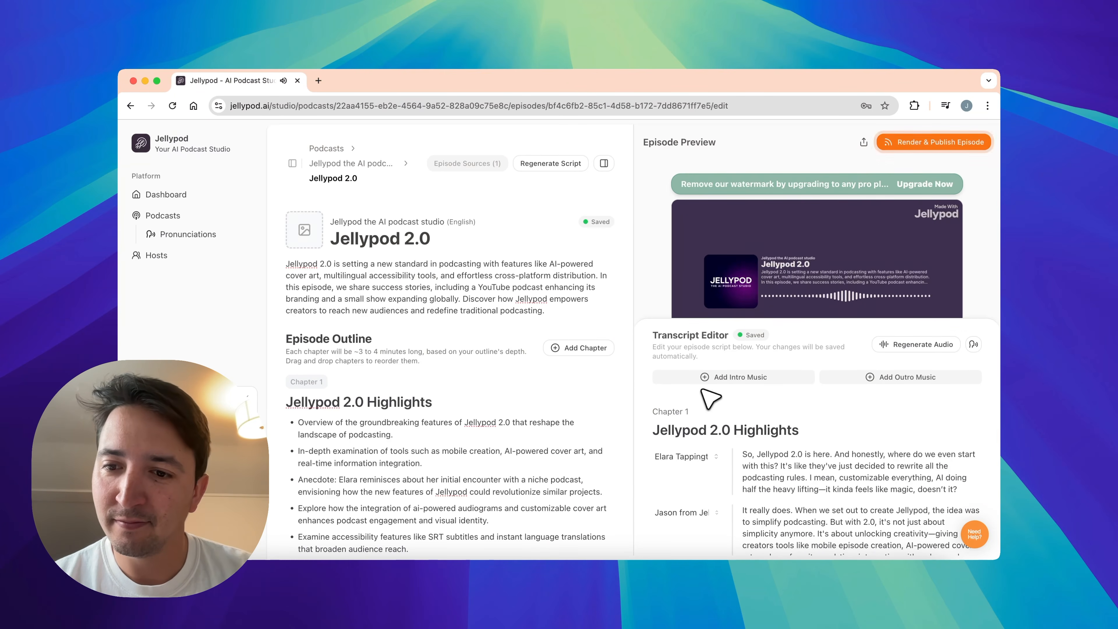
scroll(702, 389, down, 1)
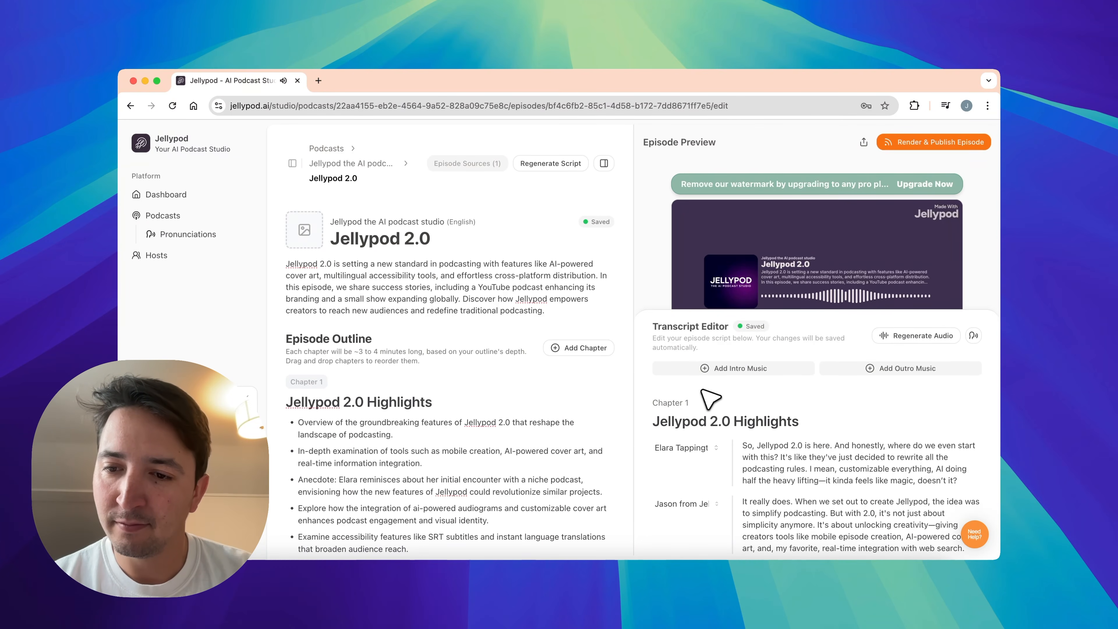
scroll(702, 390, down, 3)
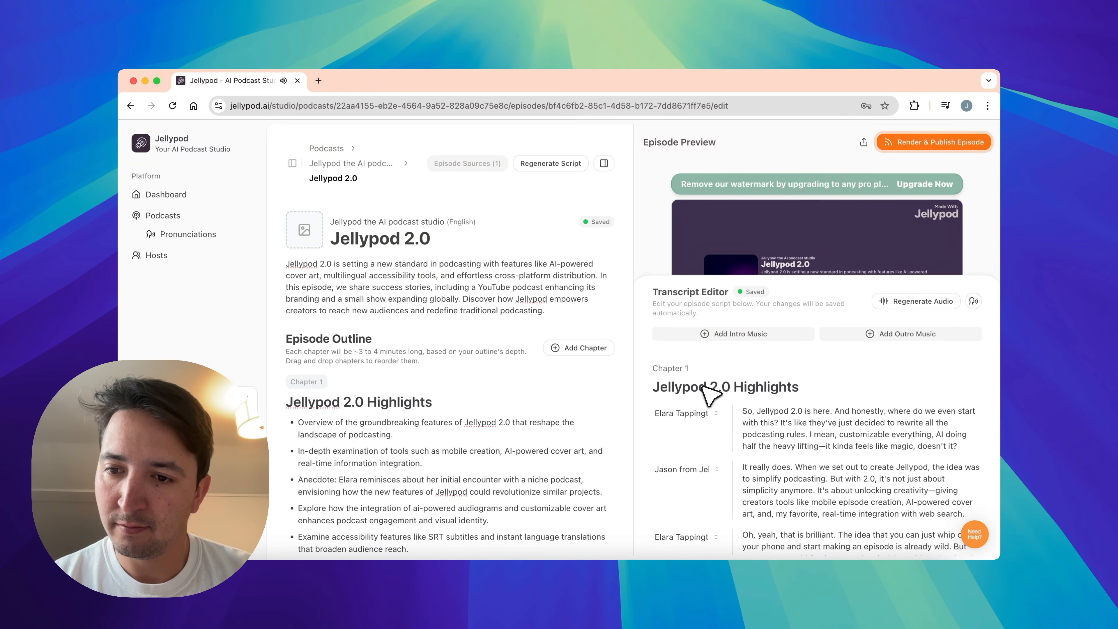
scroll(702, 387, up, 1)
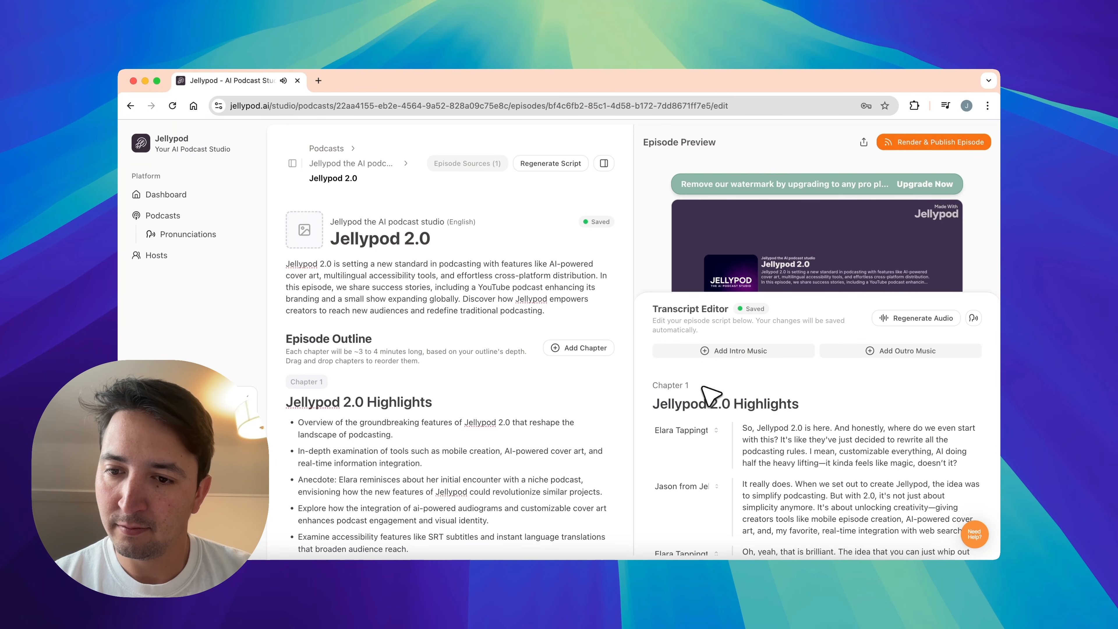
scroll(709, 395, up, 1)
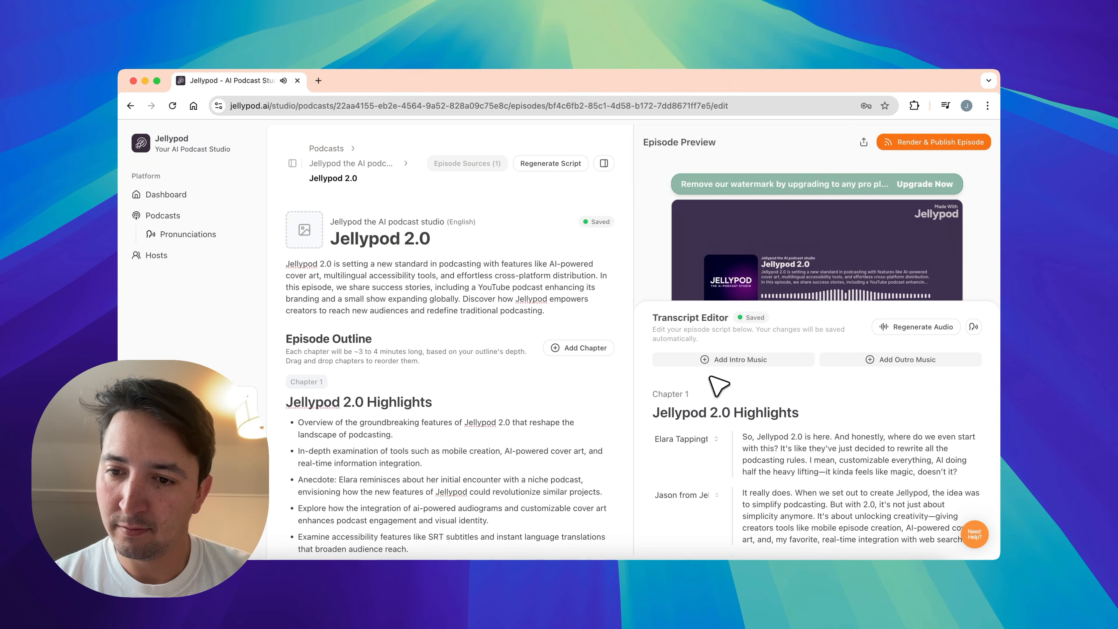
scroll(718, 386, up, 5)
click(686, 334)
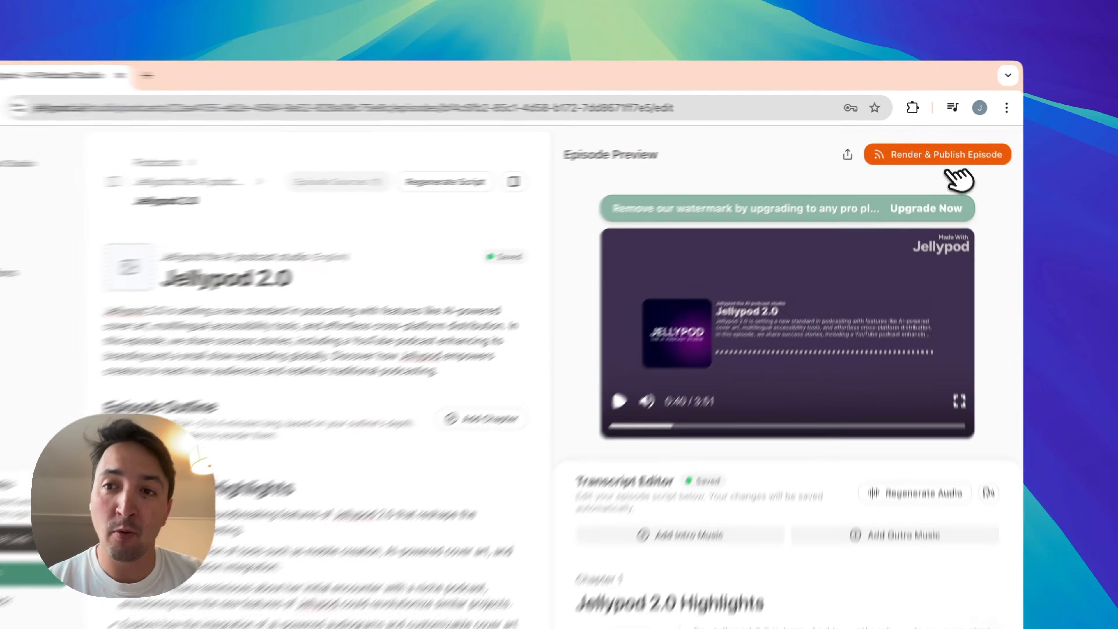
- Render and publish the Jellypod 2.0 episode without the automatic video download
click(955, 142)
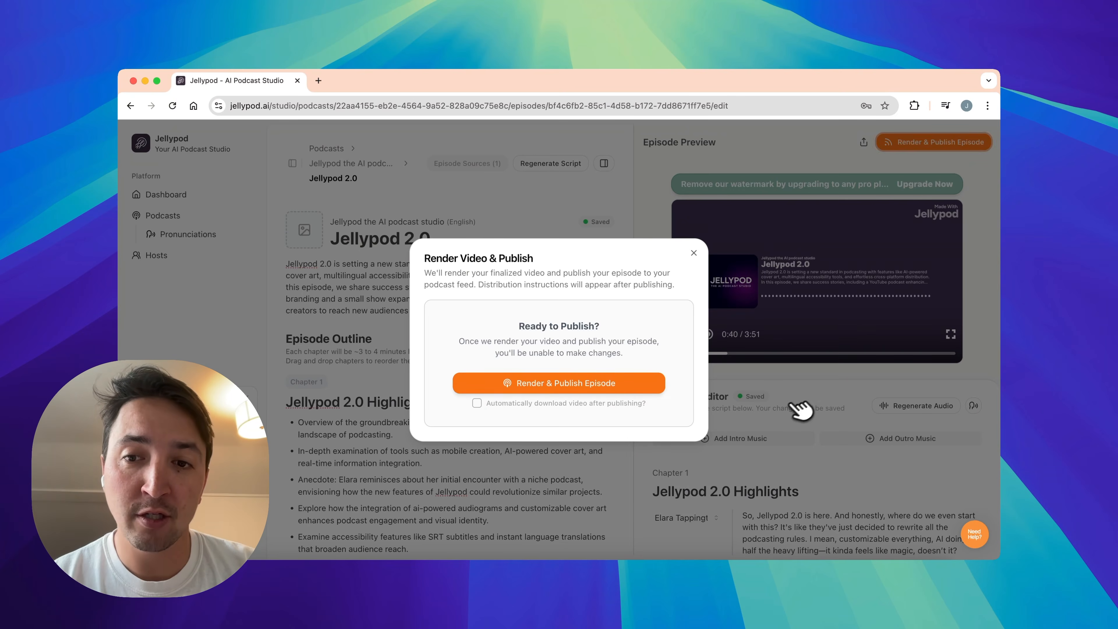
click(618, 384)
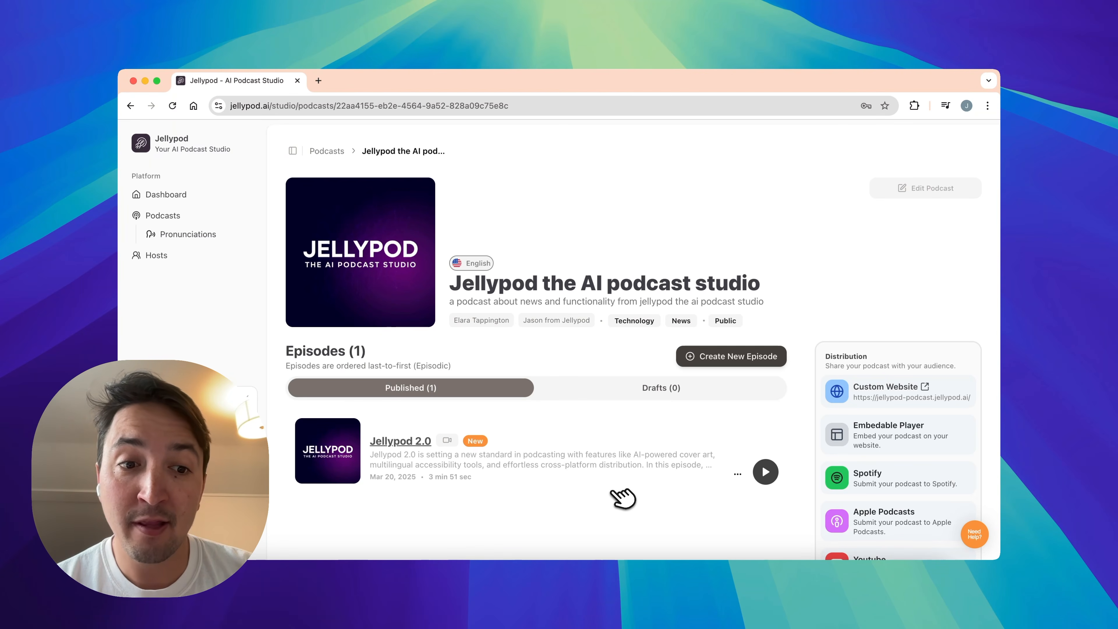
- Review the published Jellypod 2.0 episode page on the podcast's custom website and return to the studio
scroll(621, 498, down, 1)
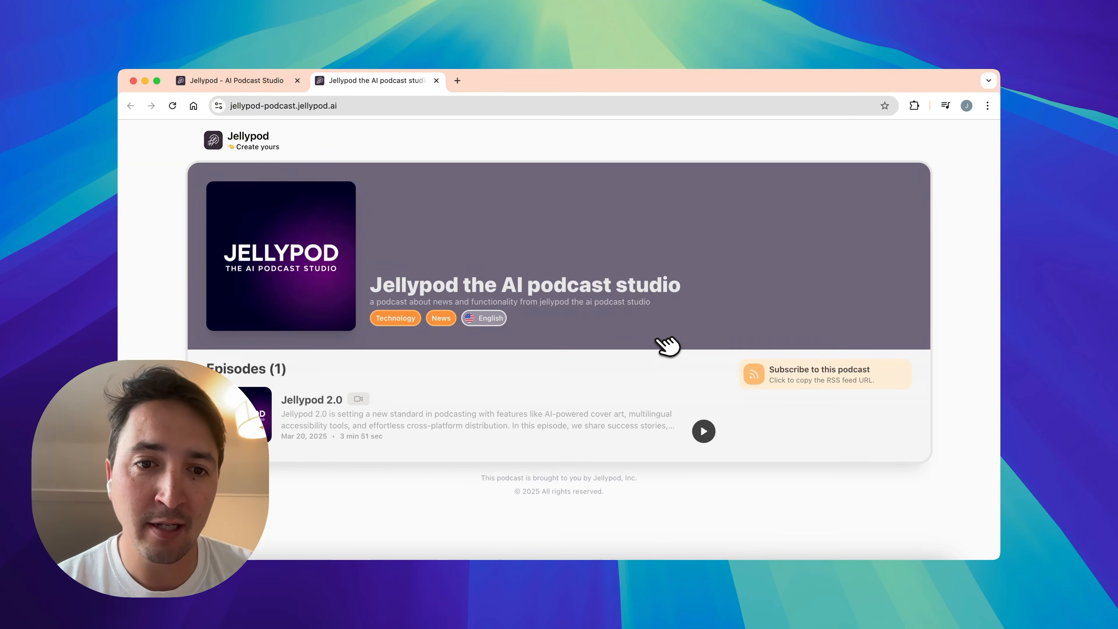
scroll(526, 242, down, 3)
click(331, 340)
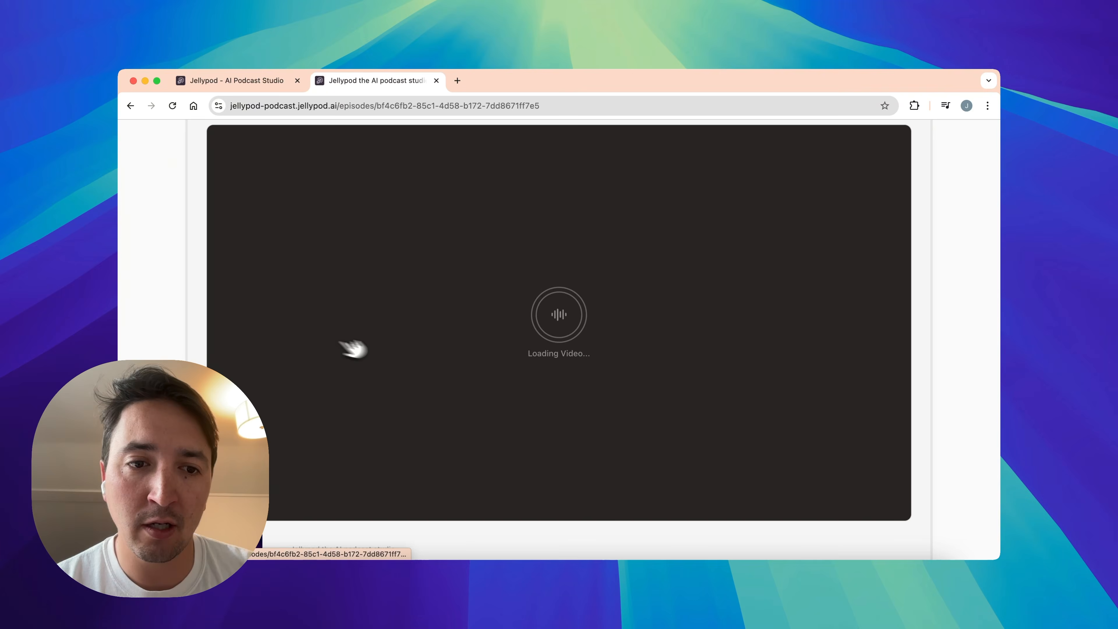
scroll(559, 282, down, 5)
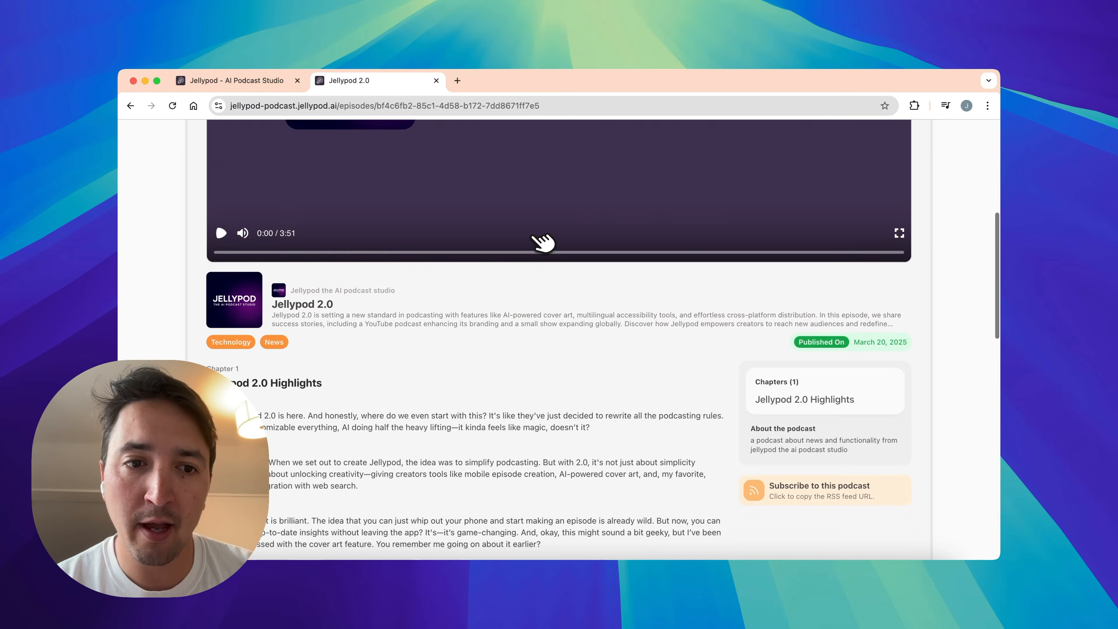
scroll(537, 242, down, 5)
scroll(607, 307, up, 15)
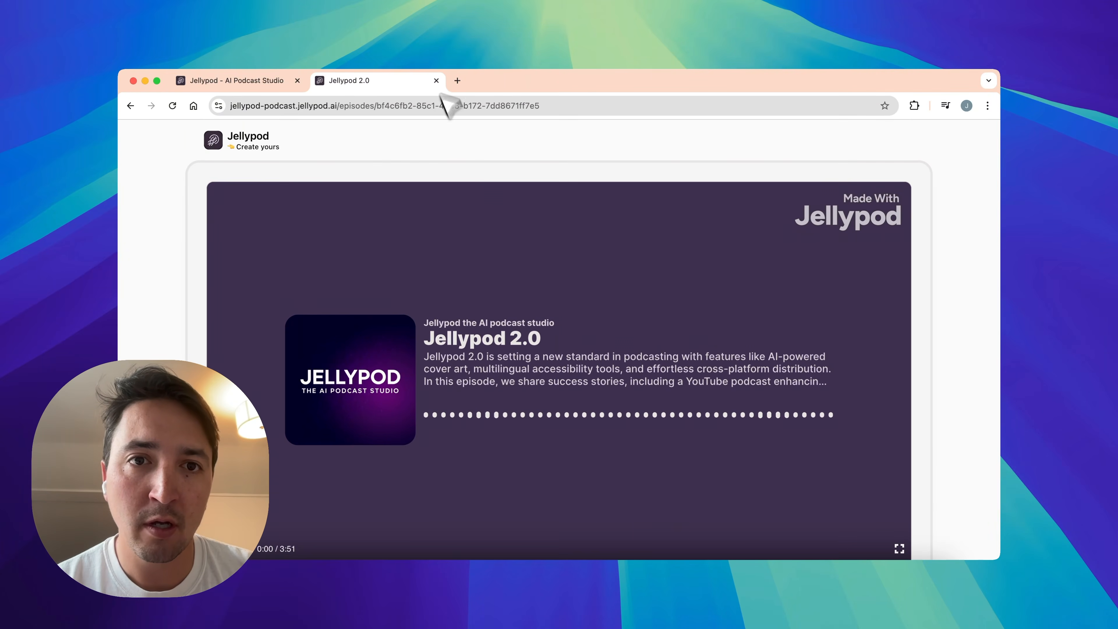
click(436, 80)
- Copy the embed code for the podcast's embeddable player in the Slate theme, and look over the other distribution options
scroll(693, 370, down, 3)
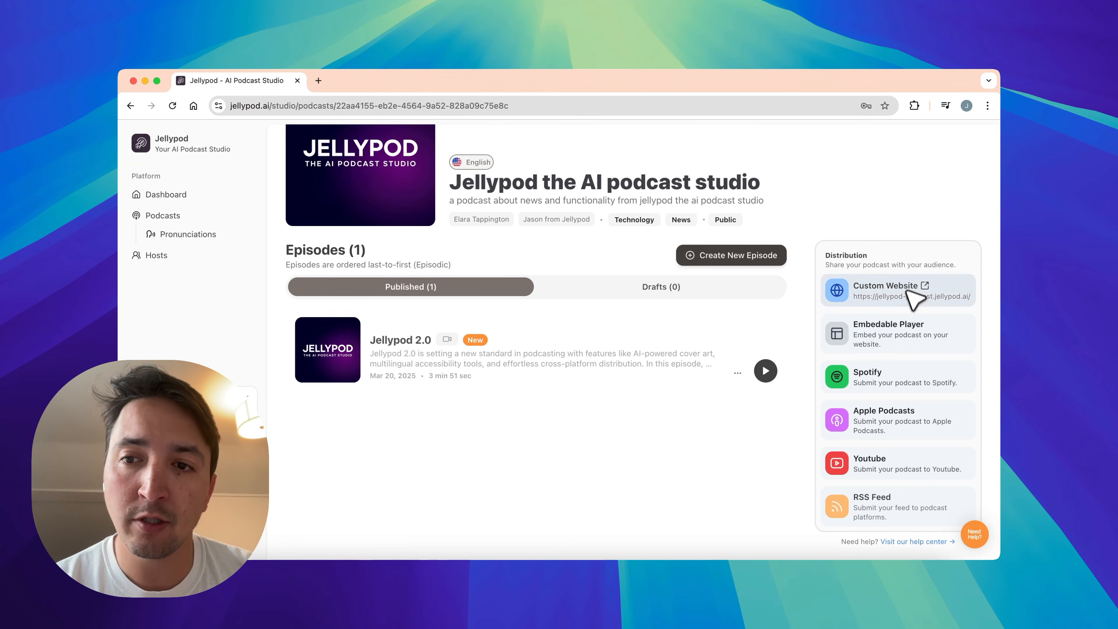
click(911, 345)
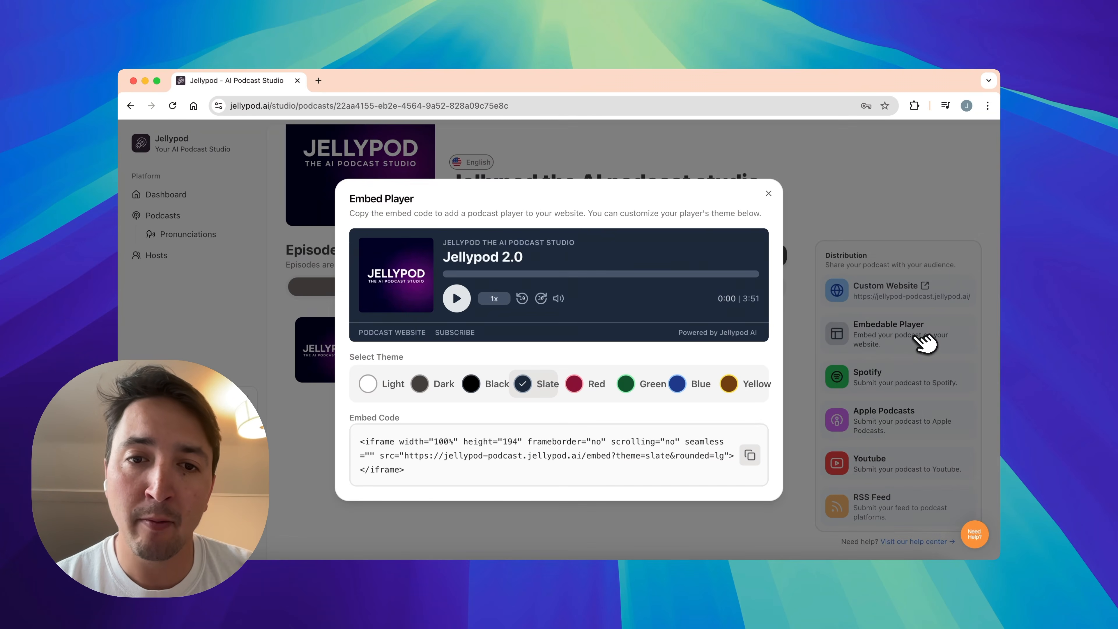
click(750, 454)
click(768, 194)
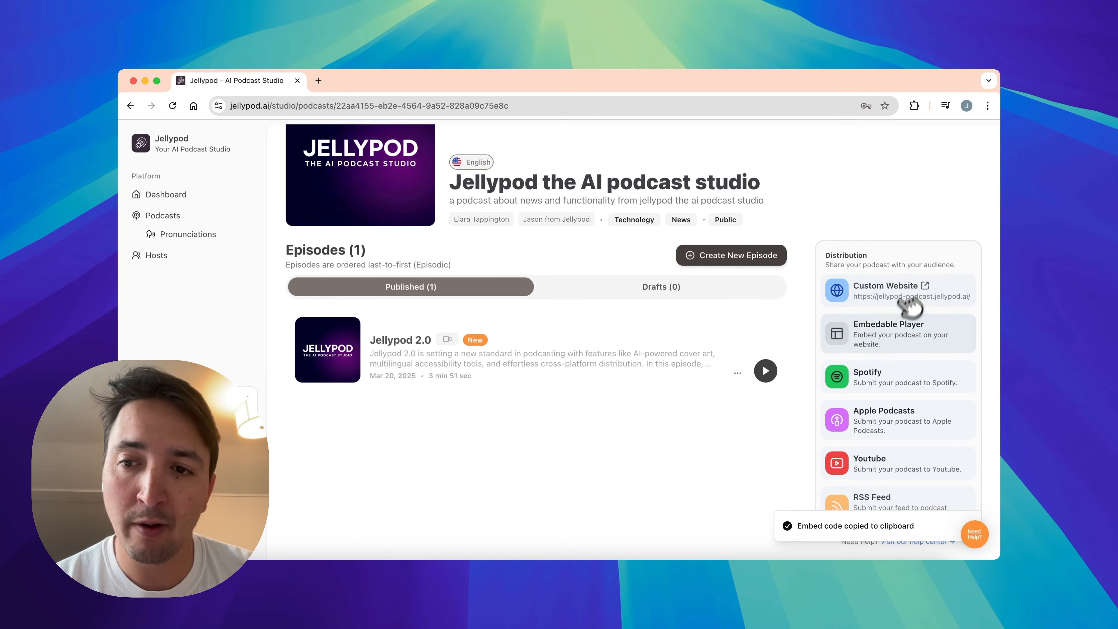
scroll(905, 328, down, 1)
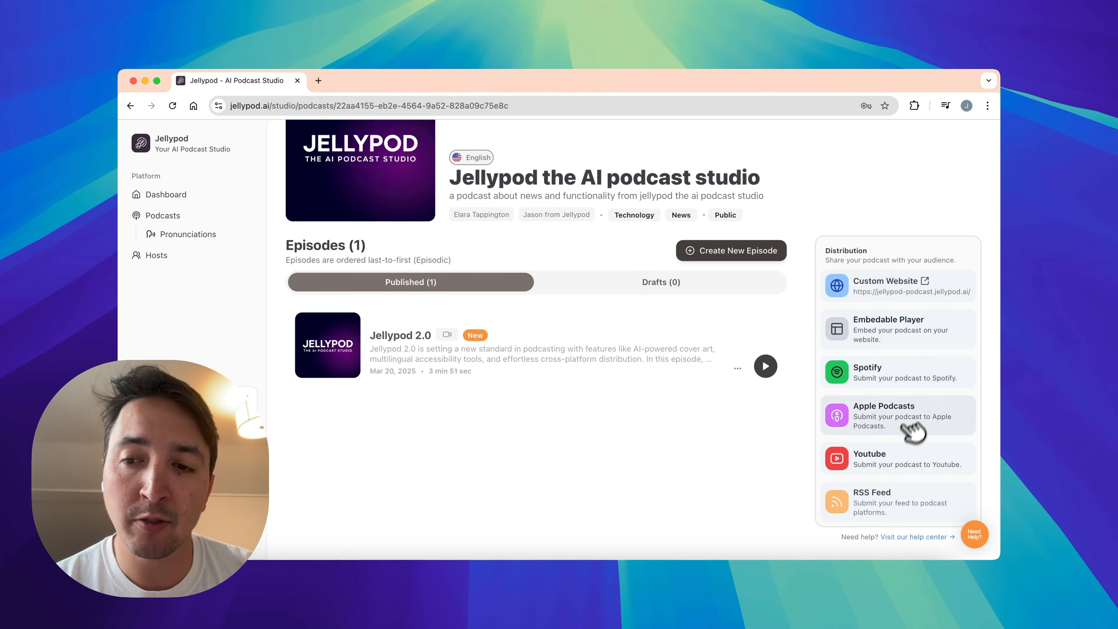